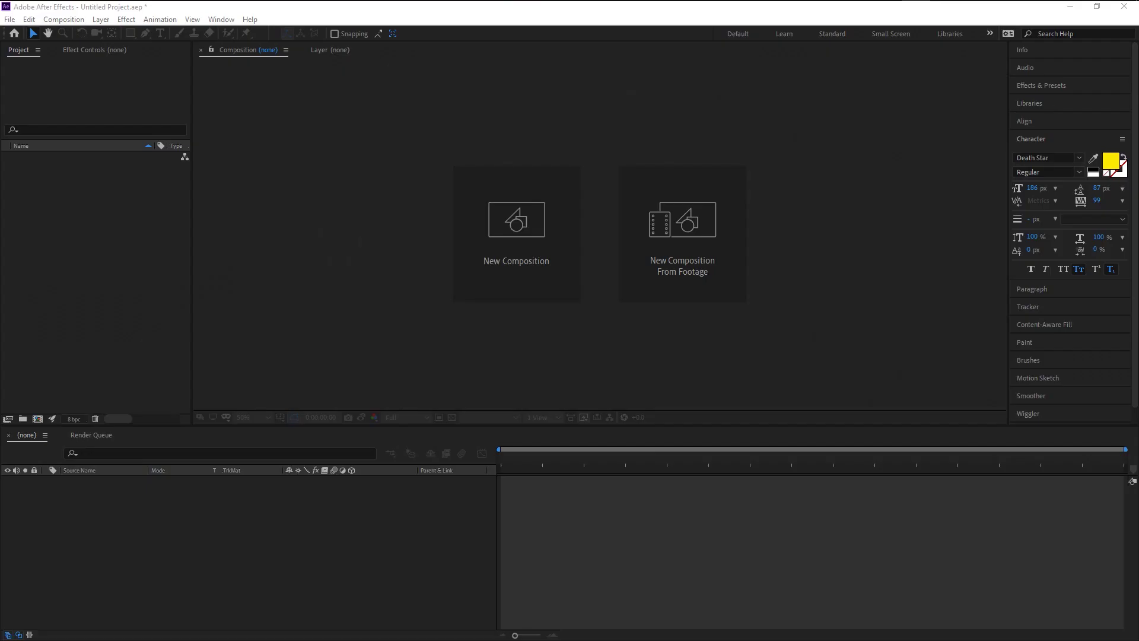
# Step: Create a new composition named 'star wars title'
pyautogui.click(493, 235)
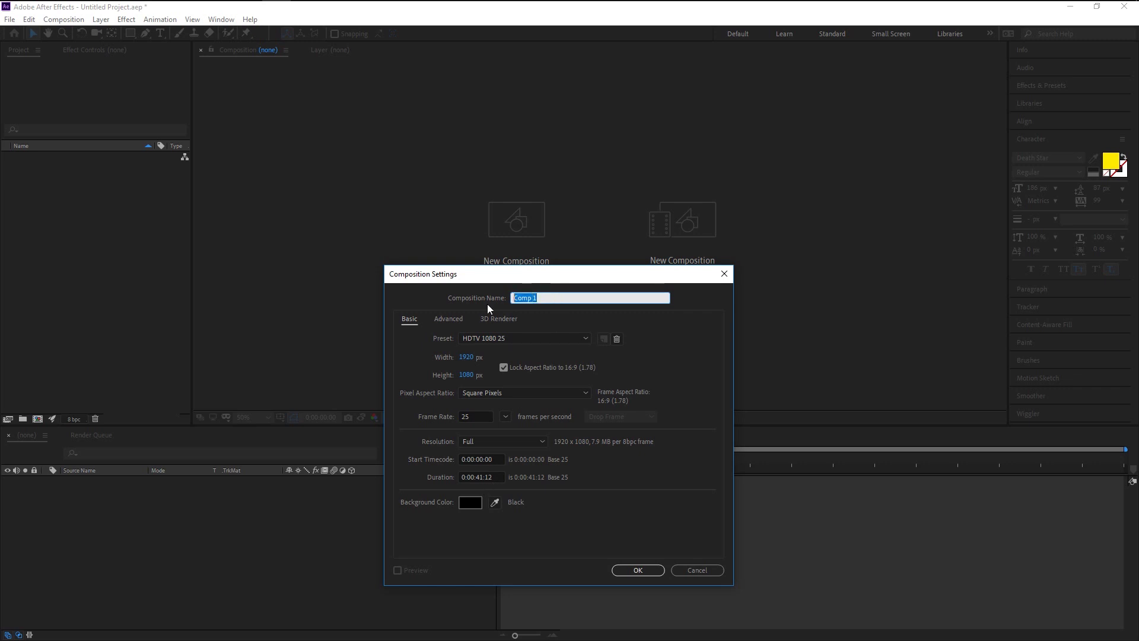
pyautogui.write('star wars title')
pyautogui.press('Return')
# Step: Import stock.jpg from the folder and add it to the composition as a full-frame layer
pyautogui.hotkey('alt', 'Tab')
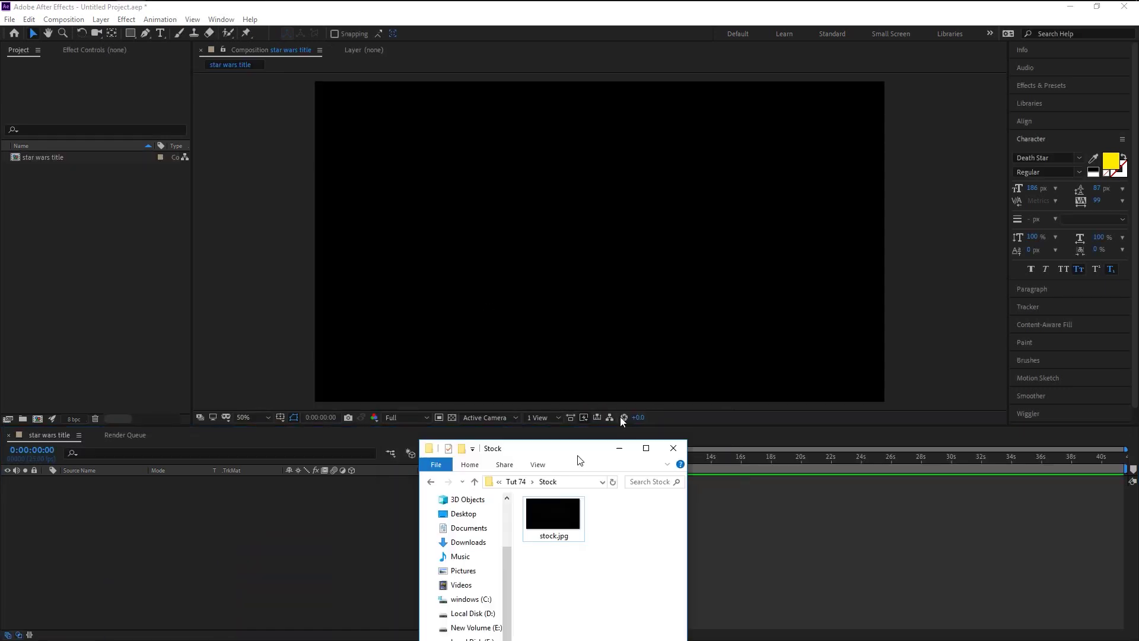
pyautogui.moveTo(763, 353); pyautogui.dragTo(93, 371)
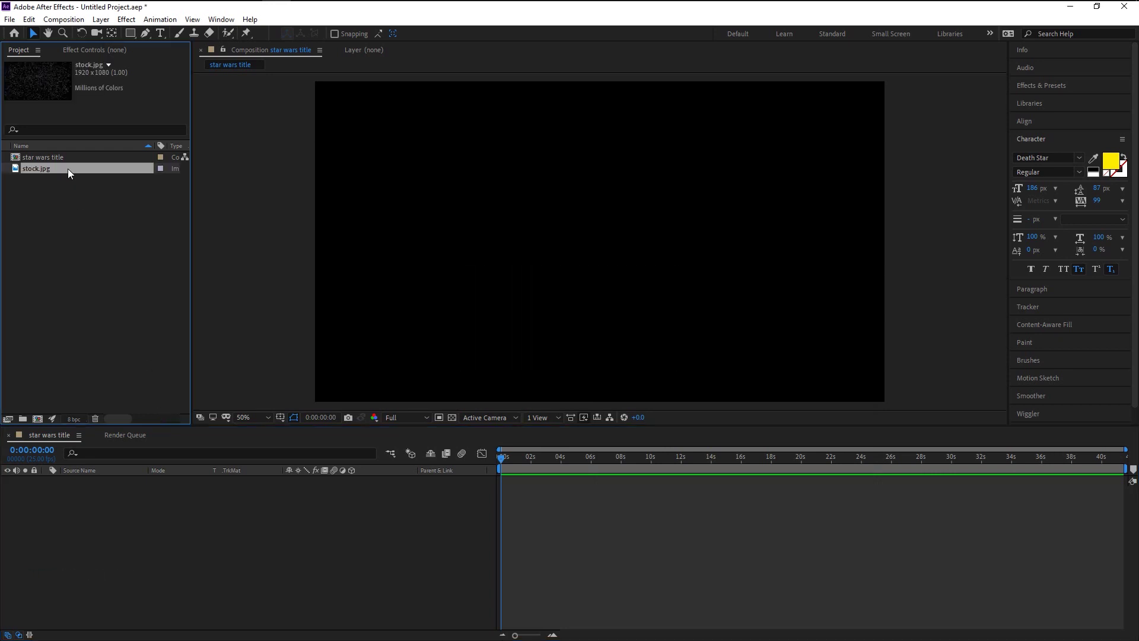
pyautogui.moveTo(67, 168); pyautogui.dragTo(202, 559)
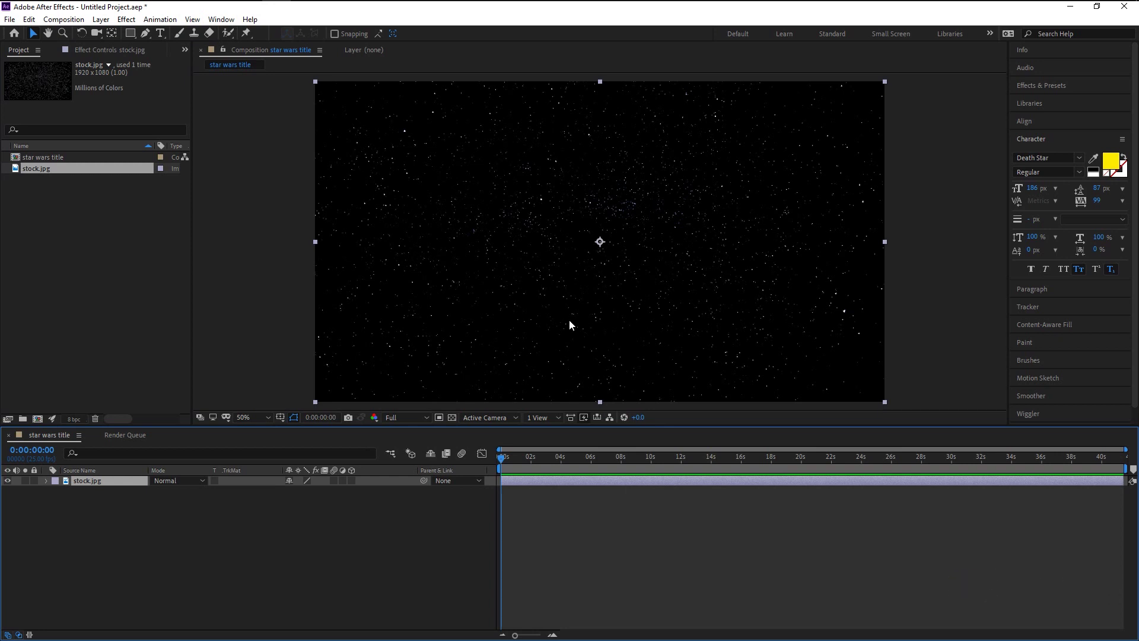
pyautogui.click(414, 521)
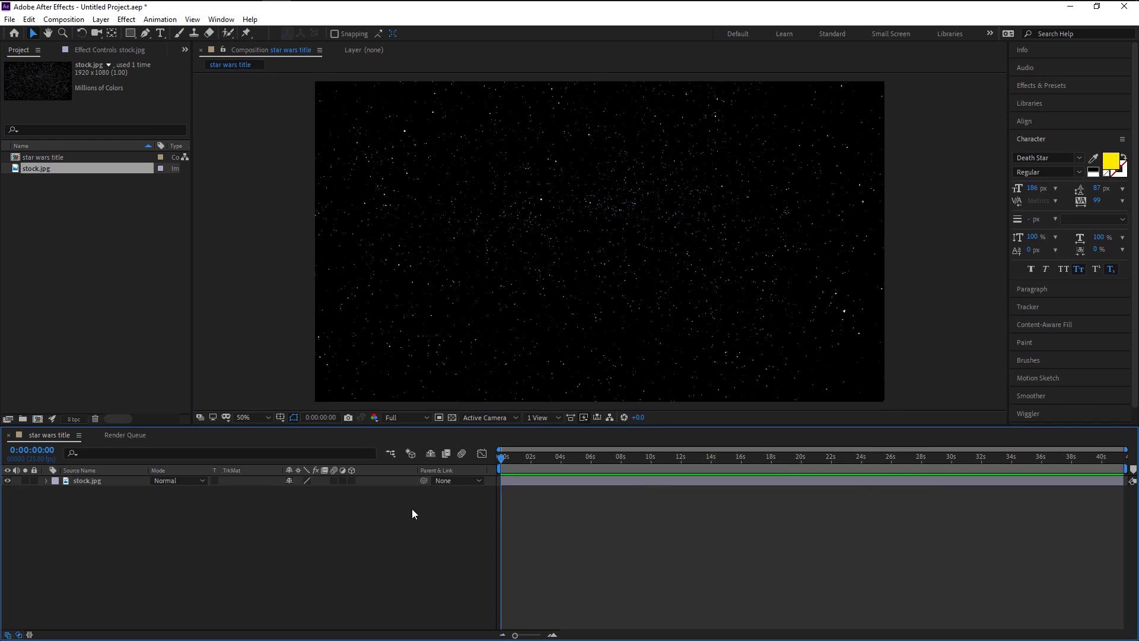
# Step: With the Type tool active, set the text fill colour to yellow FFEA00
pyautogui.click(160, 33)
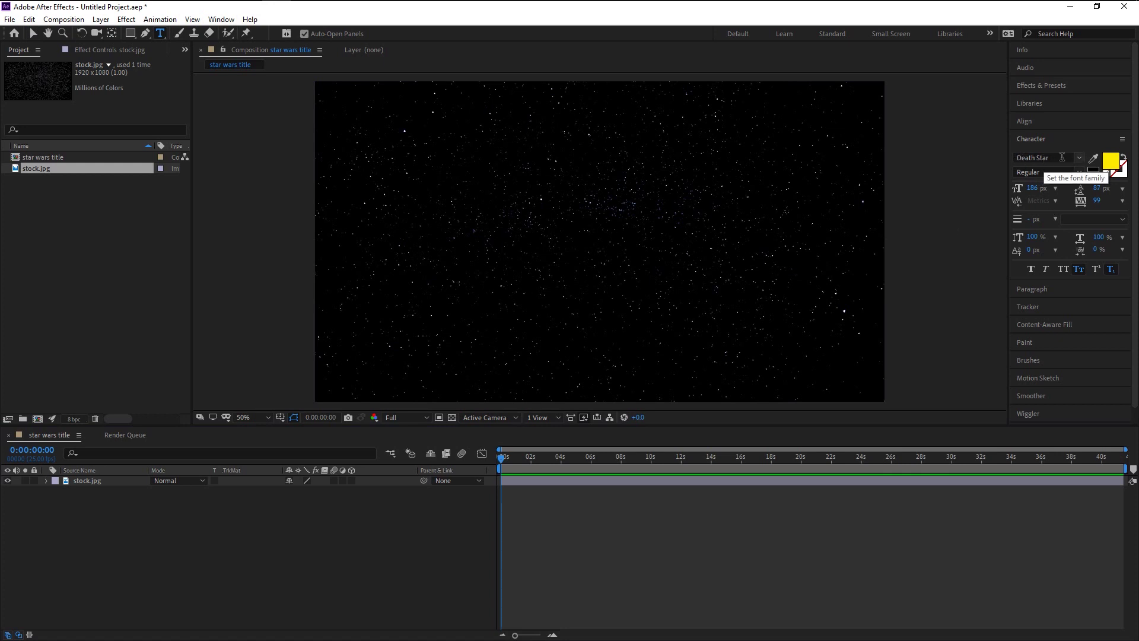
pyautogui.click(1110, 169)
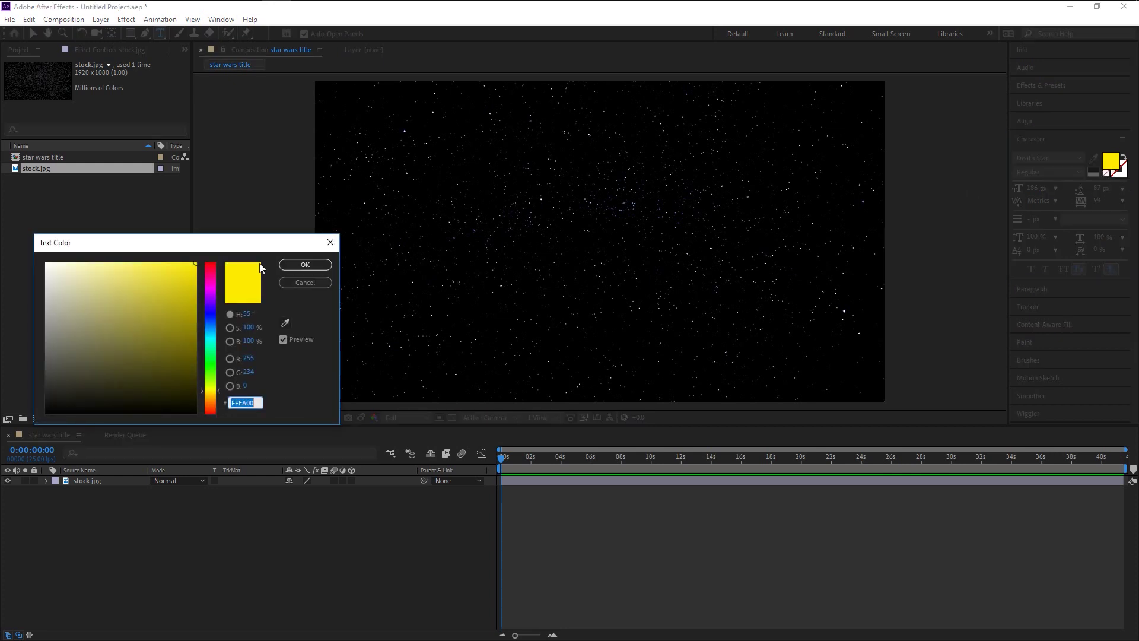
pyautogui.moveTo(248, 243); pyautogui.dragTo(610, 252)
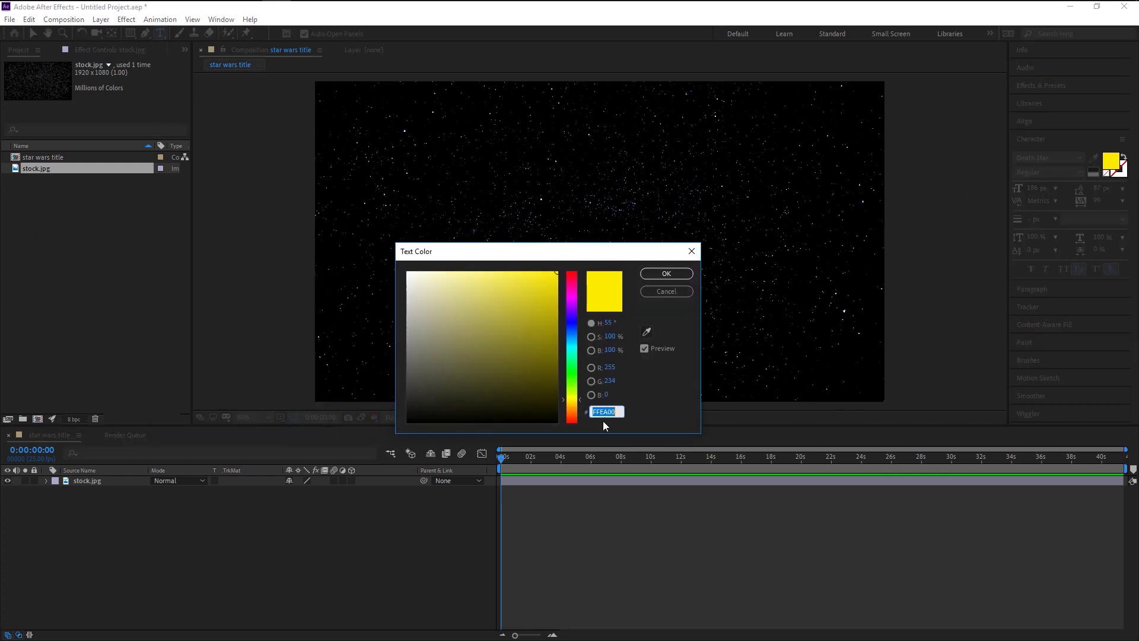
pyautogui.press('Right')
pyautogui.click(661, 274)
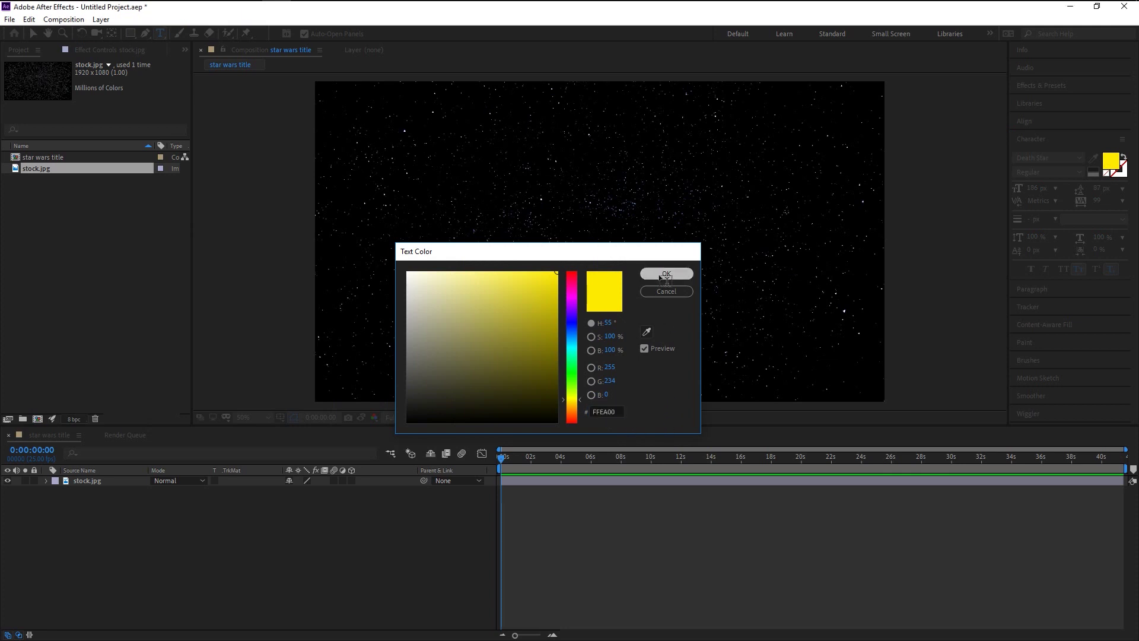
# Step: Create a STAR WARS text layer near the frame centre, then return to the Selection tool
pyautogui.click(512, 228)
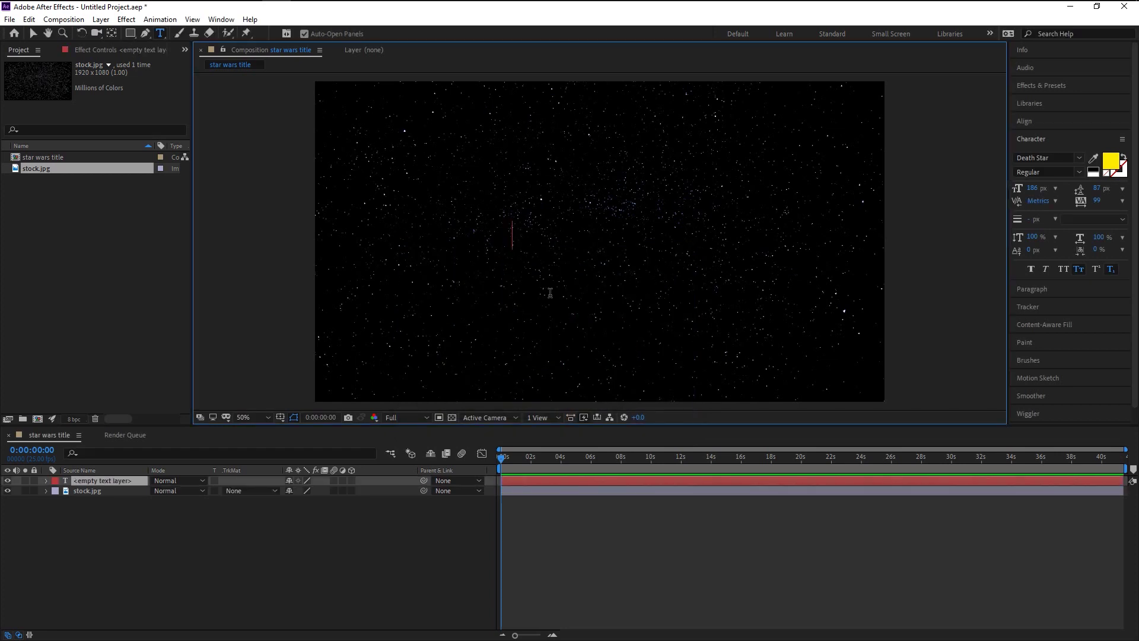
pyautogui.write('STAR')
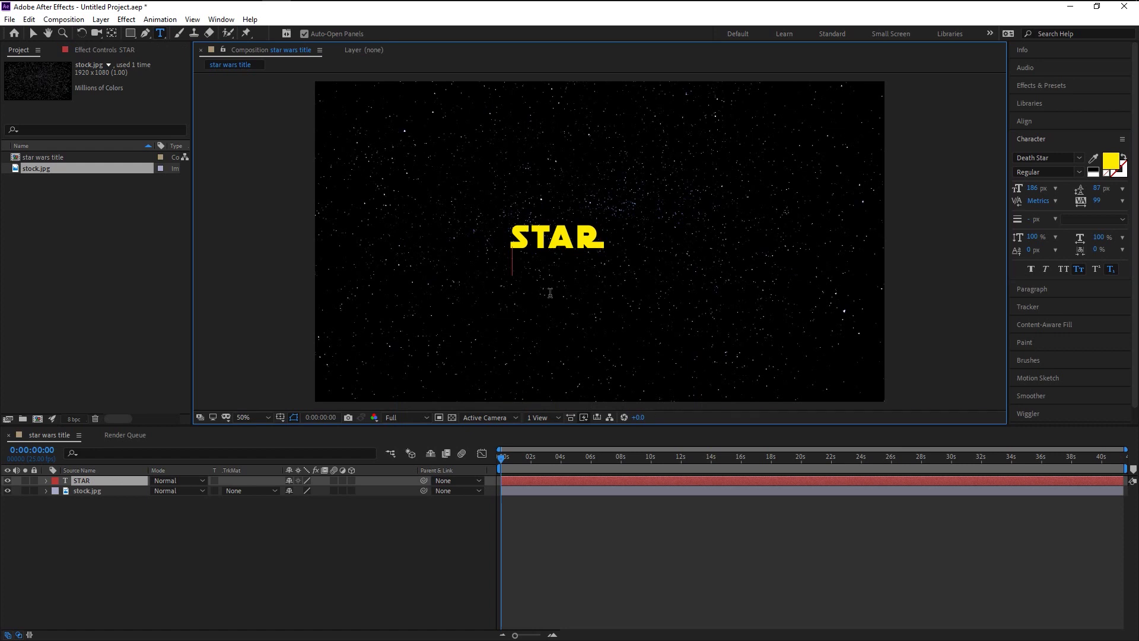
pyautogui.write('WARS')
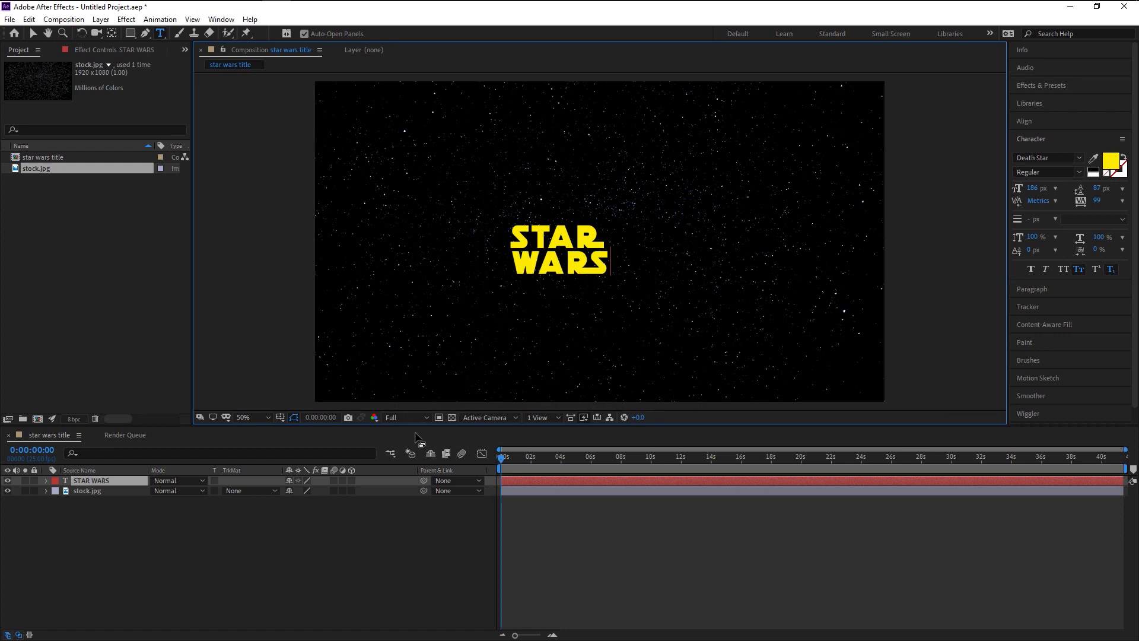
pyautogui.press('Escape')
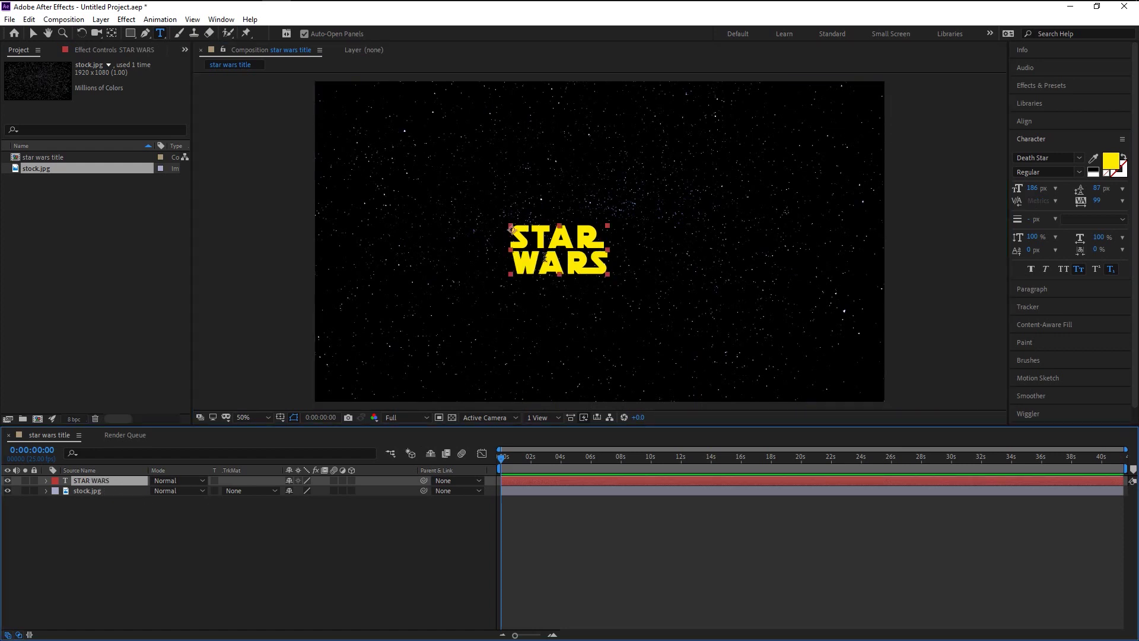
pyautogui.press('v')
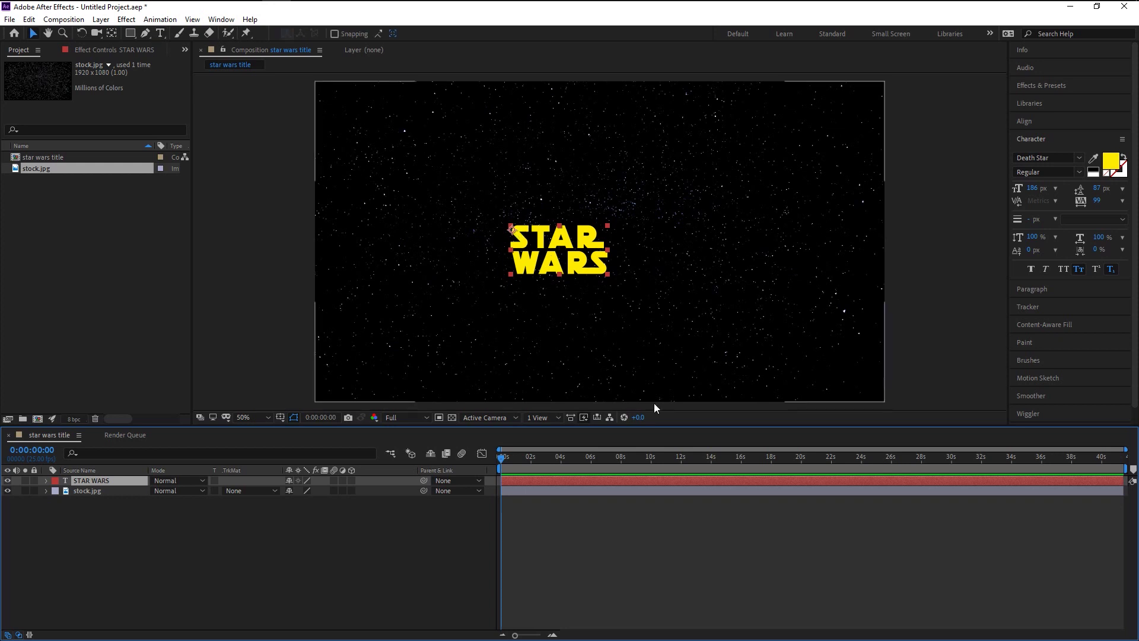
# Step: Centre the title's anchor point and position in the composition, and turn off the grid overlay
pyautogui.hotkey('ctrl', 'alt', 'Home')
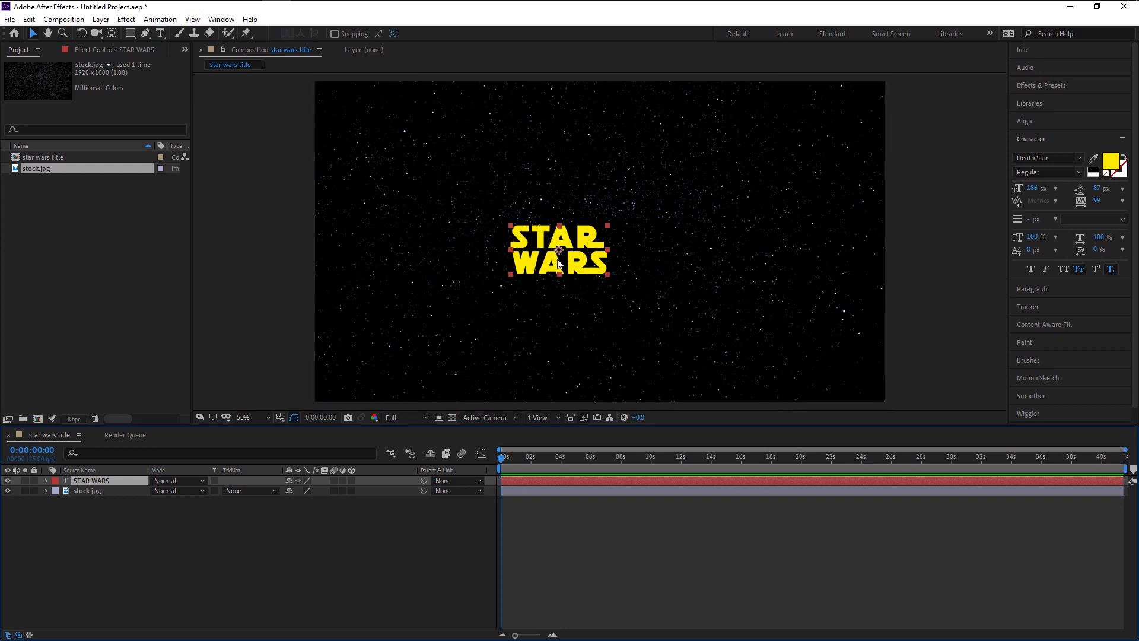
pyautogui.hotkey('ctrl', 'Home')
pyautogui.click(280, 417)
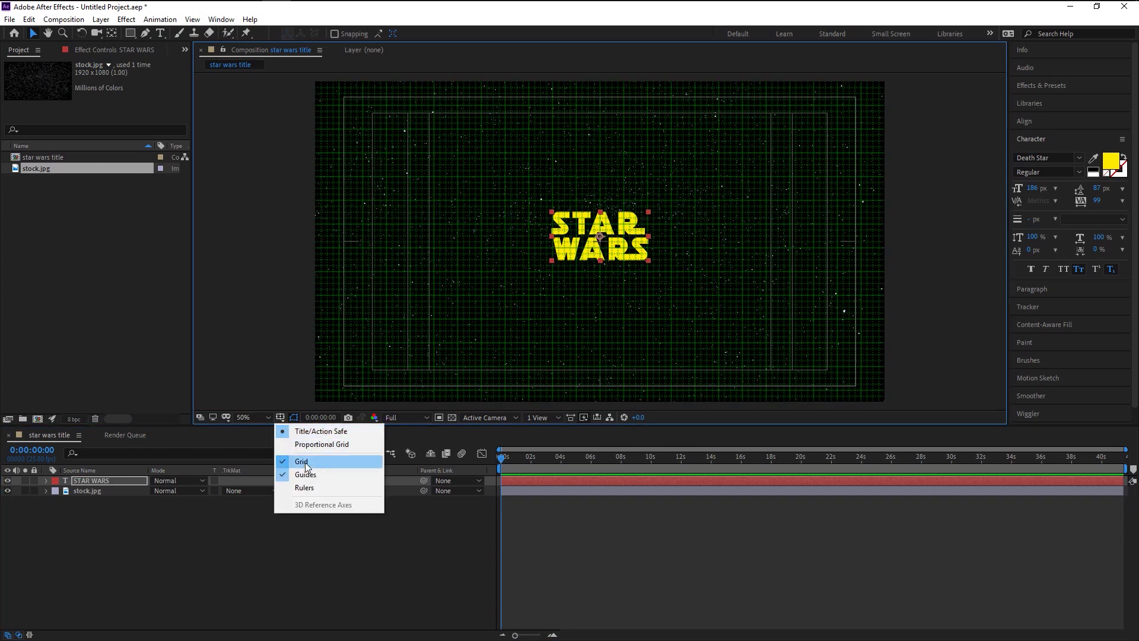
pyautogui.click(309, 464)
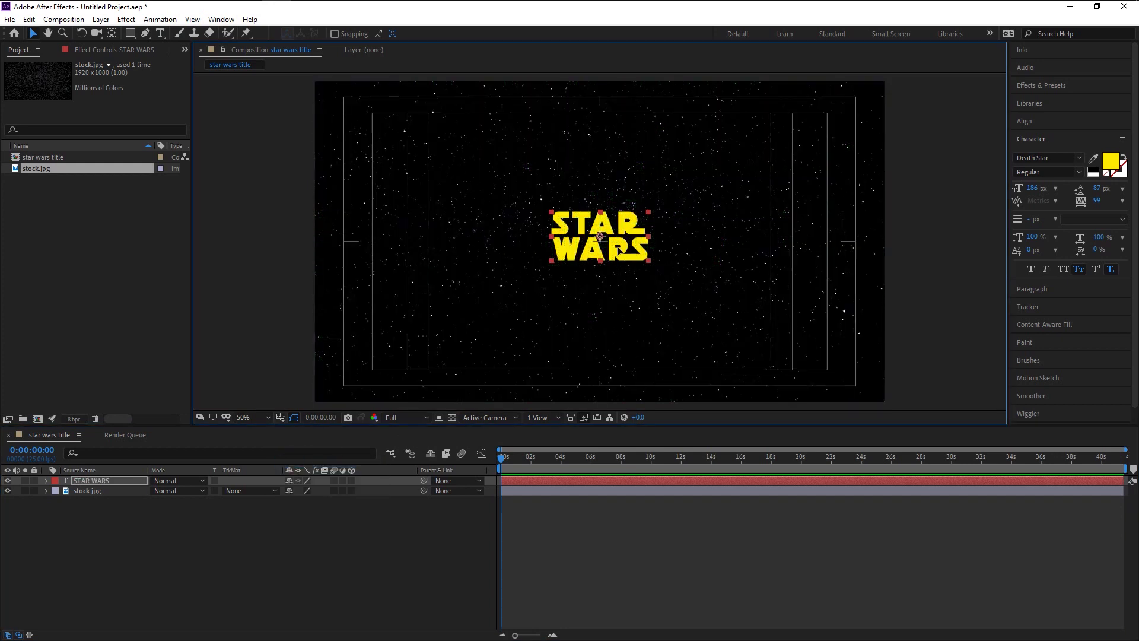
pyautogui.moveTo(617, 254); pyautogui.dragTo(619, 258)
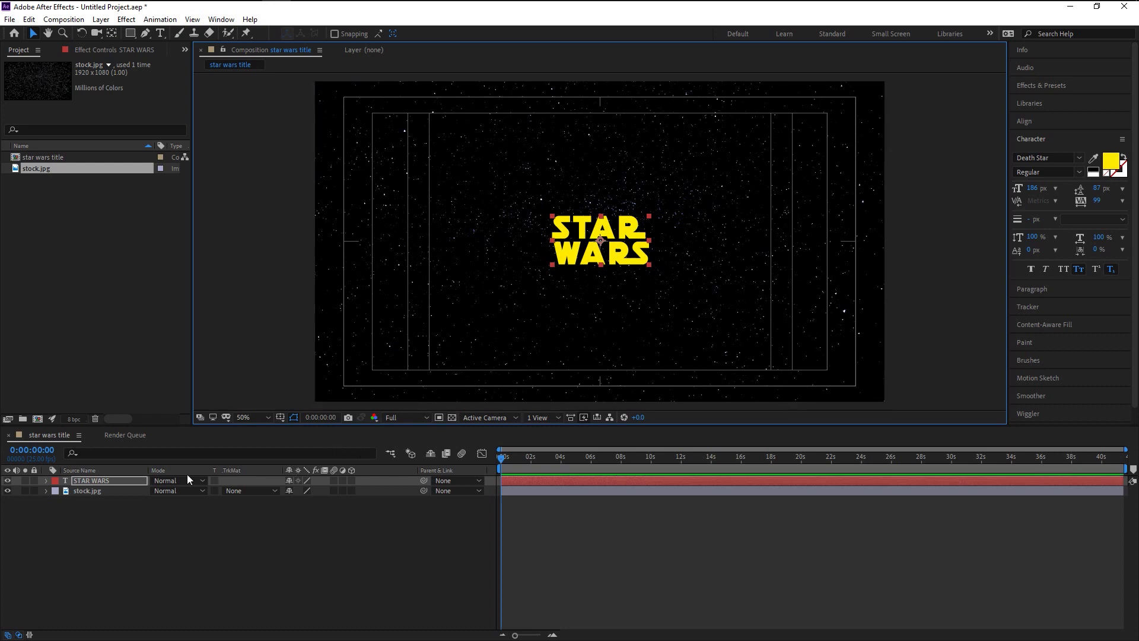
# Step: Scale the STAR WARS title up to about 9055%, far past the frame edges
pyautogui.click(135, 483)
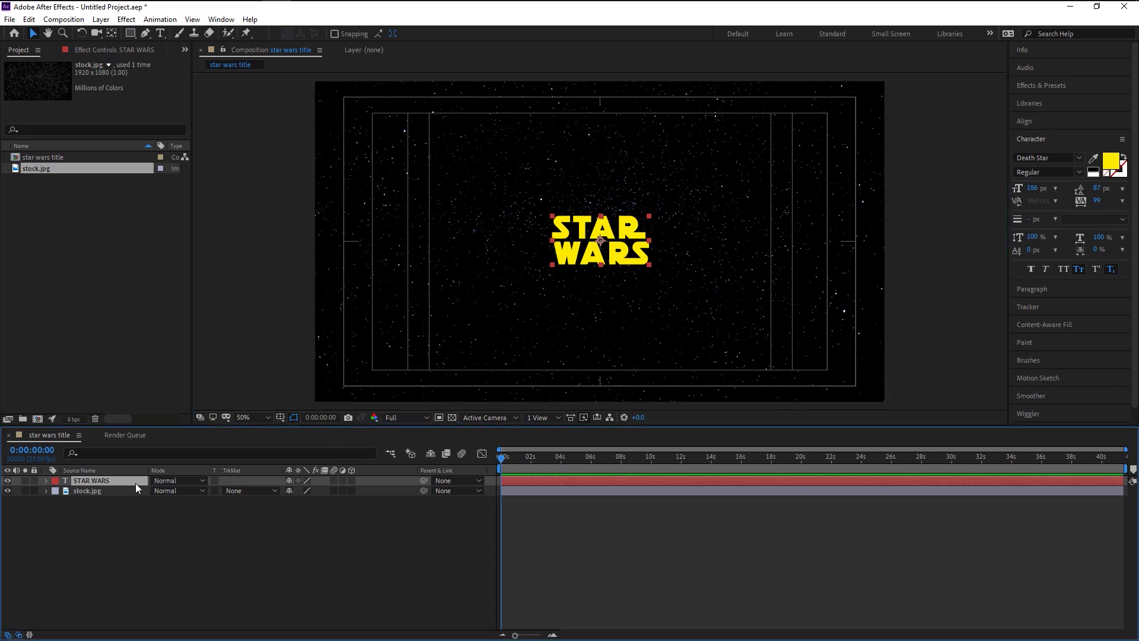
pyautogui.press('s')
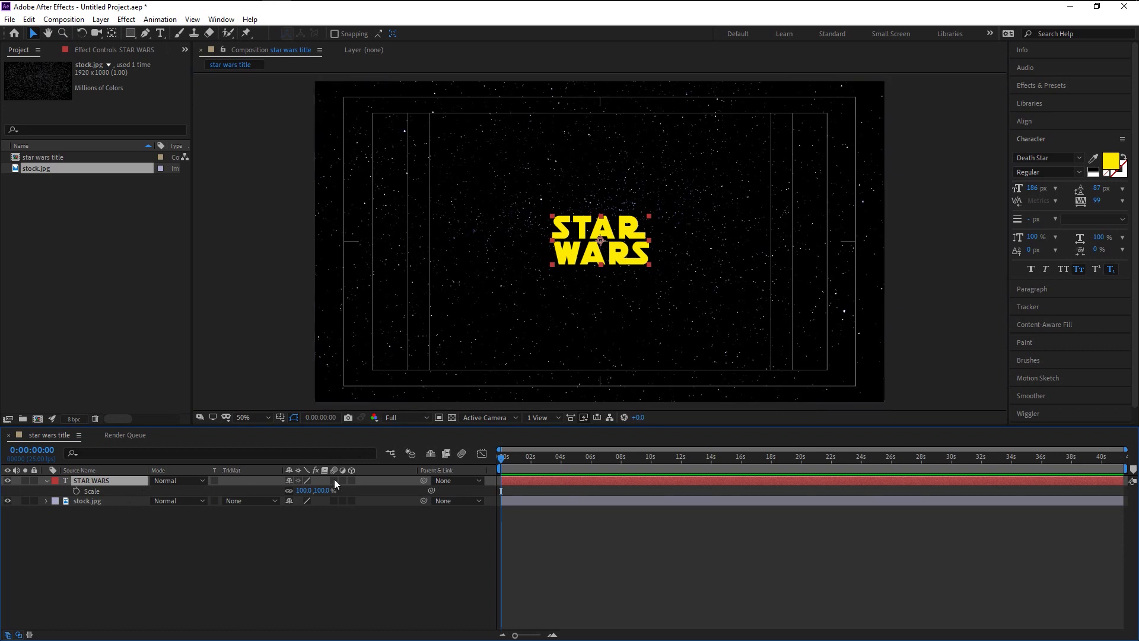
pyautogui.moveTo(324, 490); pyautogui.dragTo(918, 496)
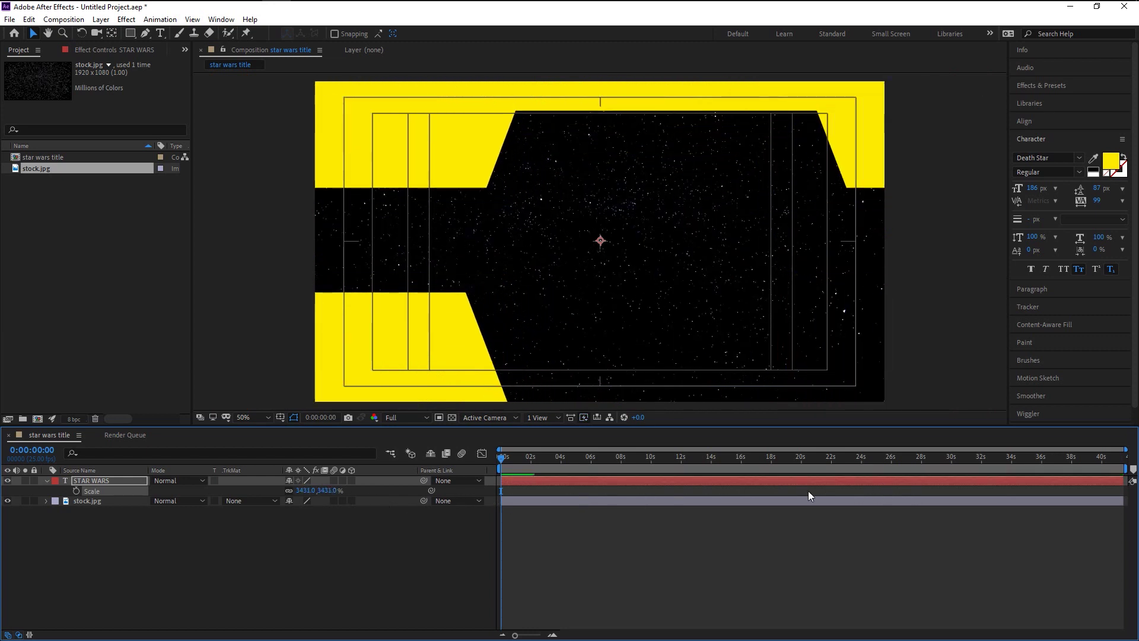
pyautogui.moveTo(380, 501); pyautogui.dragTo(593, 492)
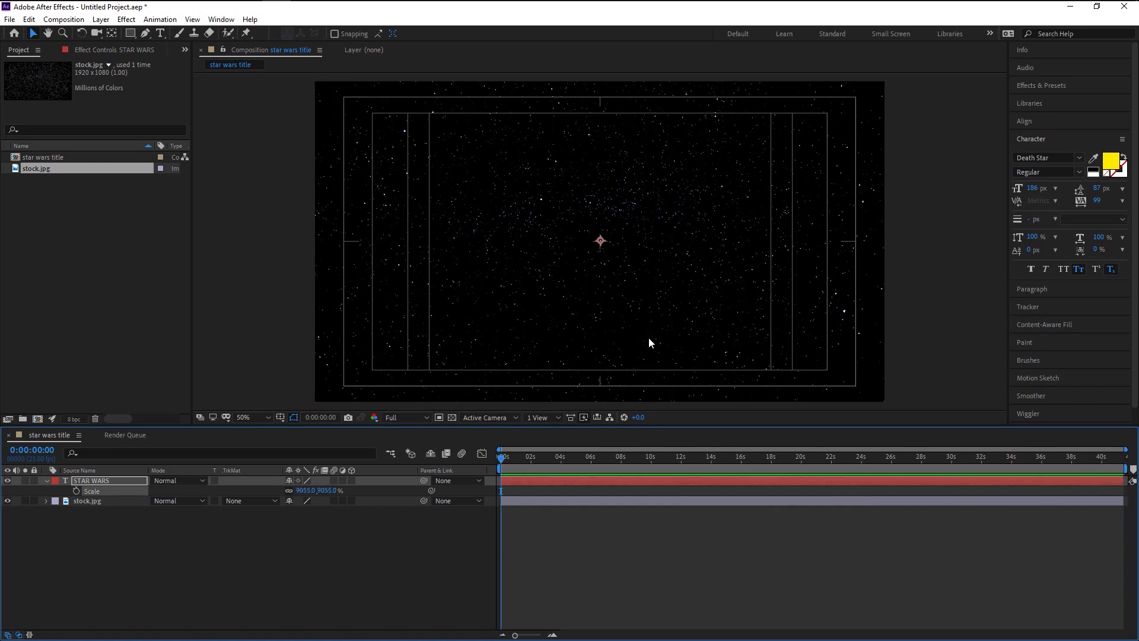
# Step: Keyframe the title's Scale from 9055% at the start to 20% at 8 seconds
pyautogui.scroll(5, 500, 553)
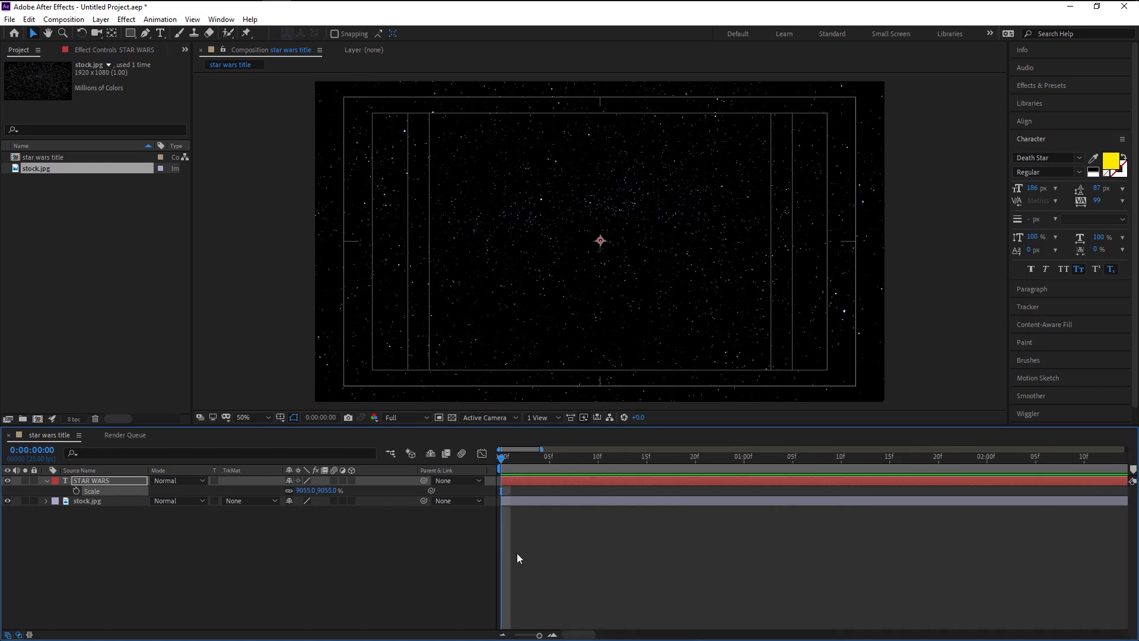
pyautogui.scroll(-5, 580, 597)
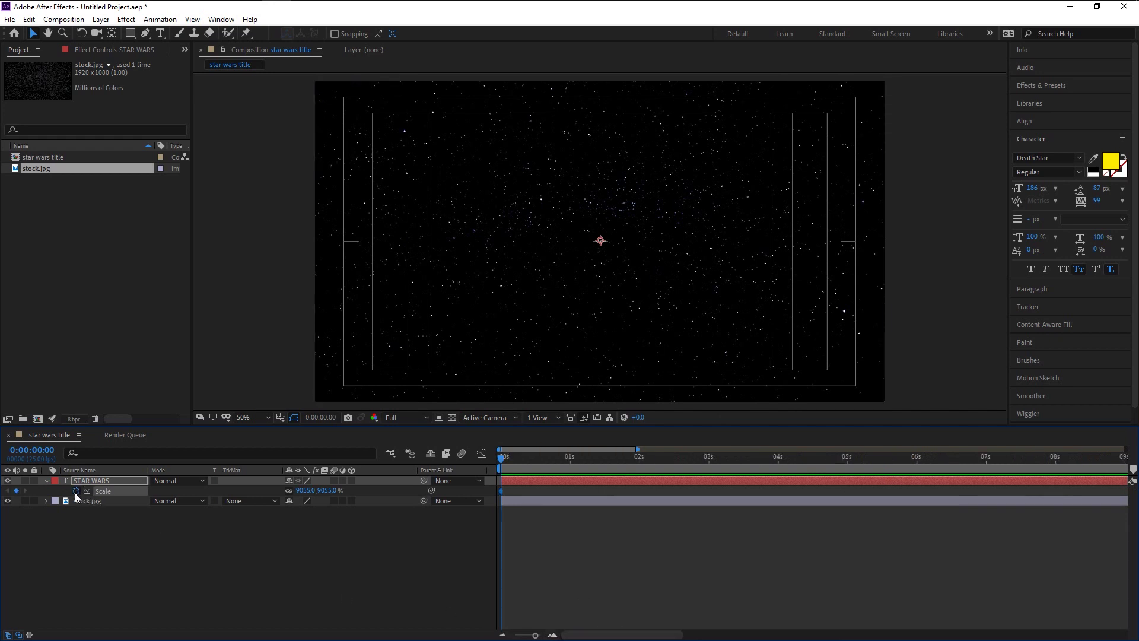
pyautogui.click(1057, 456)
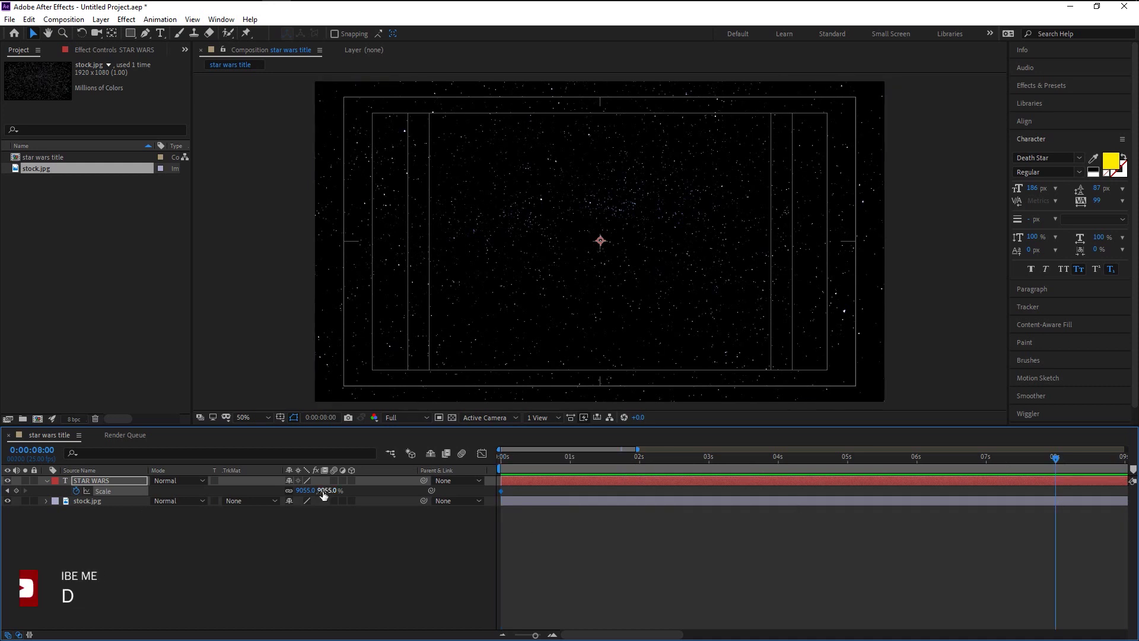
pyautogui.moveTo(306, 490); pyautogui.dragTo(279, 492)
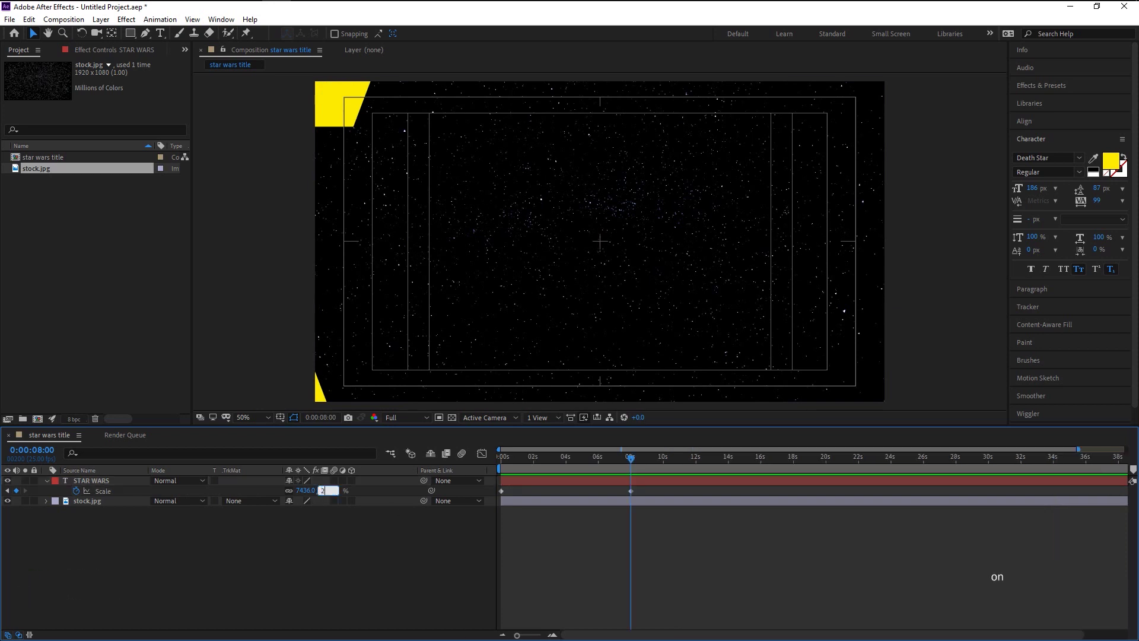
pyautogui.press('Return')
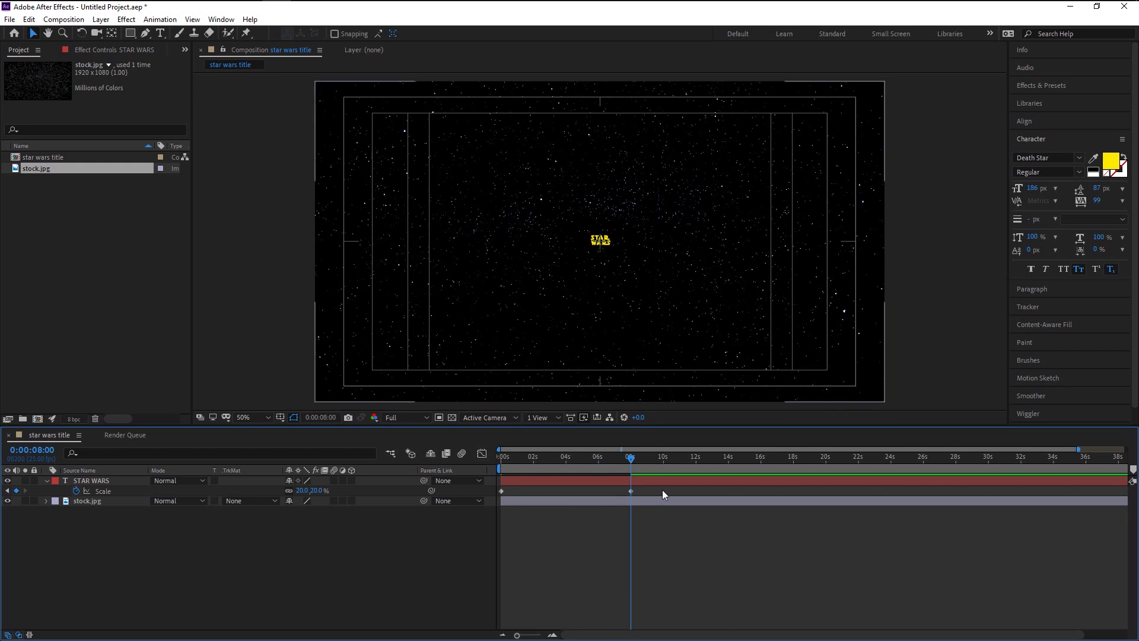
pyautogui.moveTo(663, 495); pyautogui.dragTo(500, 494)
# Step: Preview the shrinking title from the start and check frames through about 8 seconds
pyautogui.press('Home')
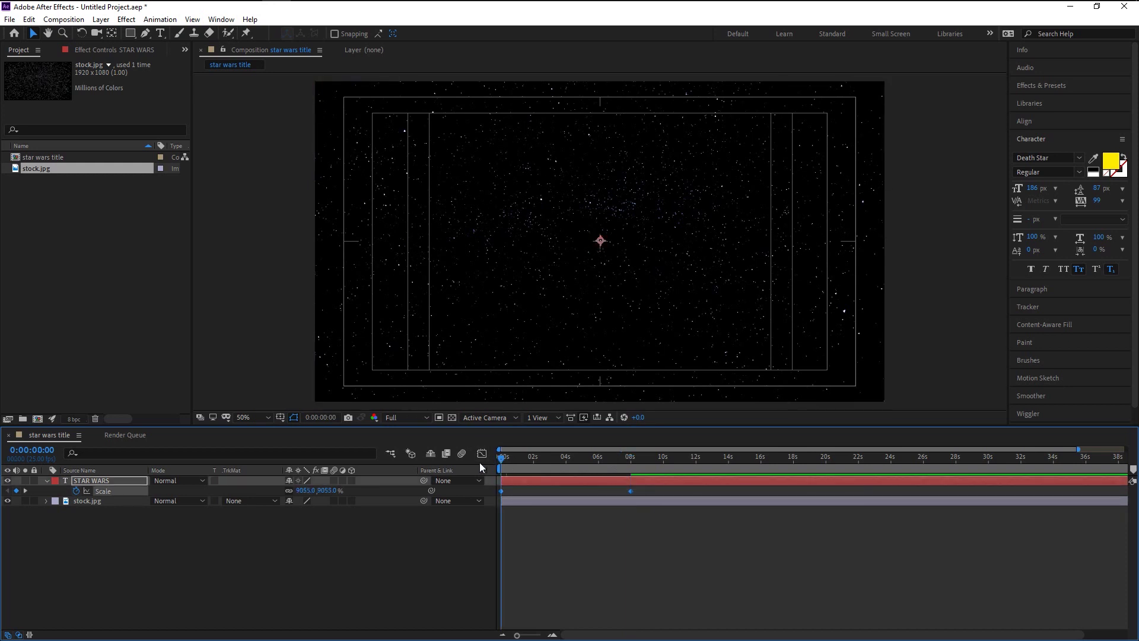
pyautogui.press('space')
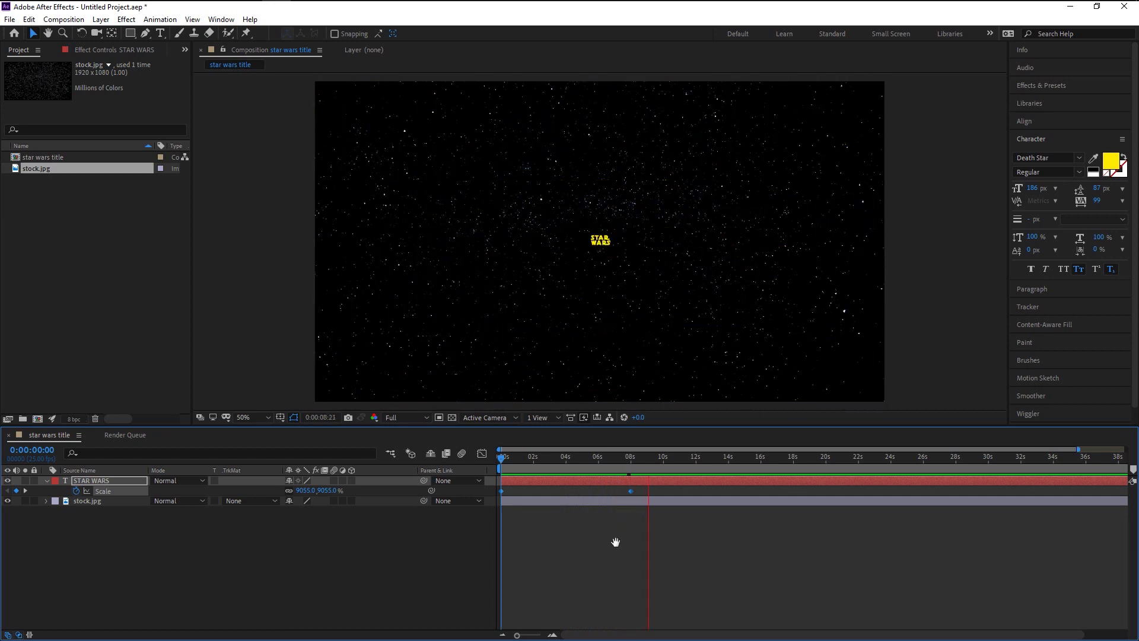
pyautogui.click(593, 479)
pyautogui.click(589, 463)
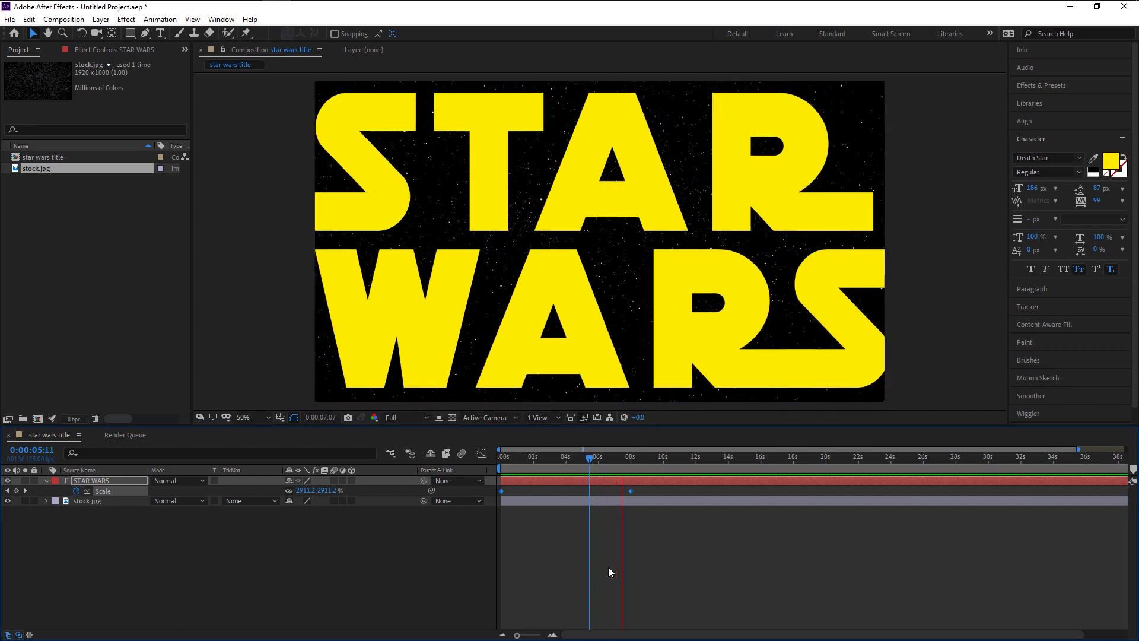
pyautogui.click(611, 466)
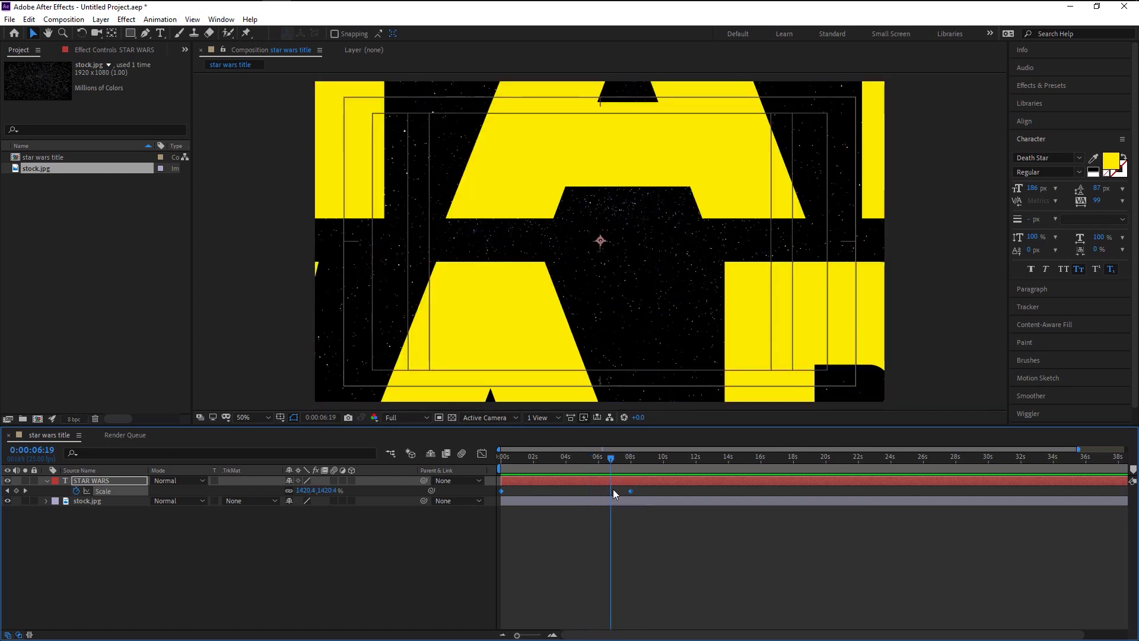
pyautogui.press('space')
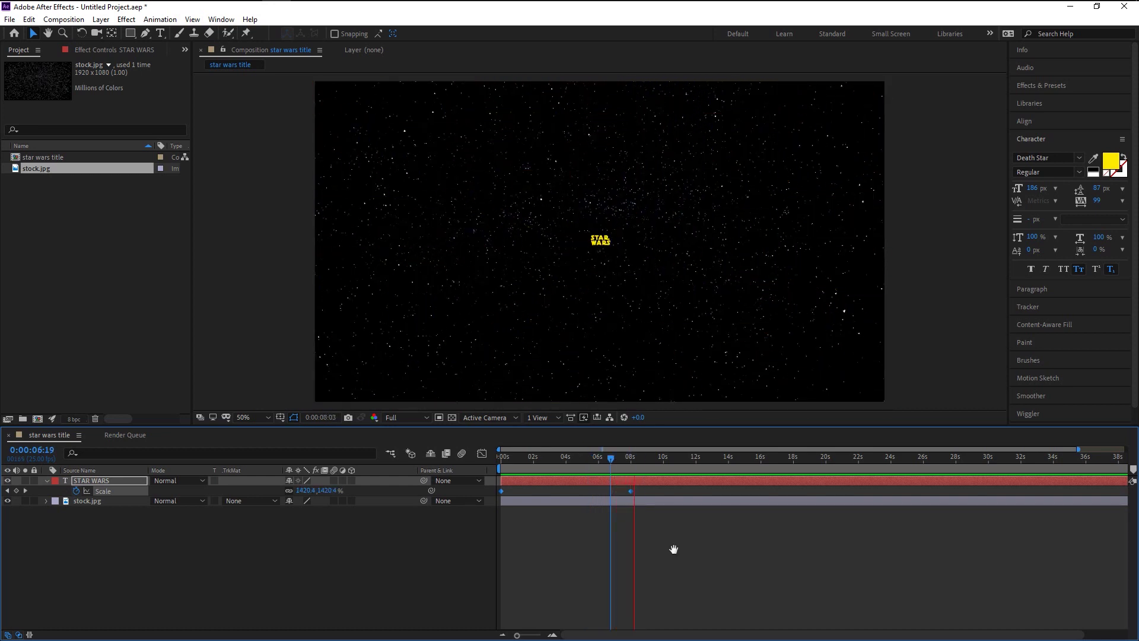
pyautogui.click(751, 489)
# Step: Apply Easy Ease to the final Scale keyframe and steepen the curve's initial drop in the Graph Editor
pyautogui.rightClick(750, 492)
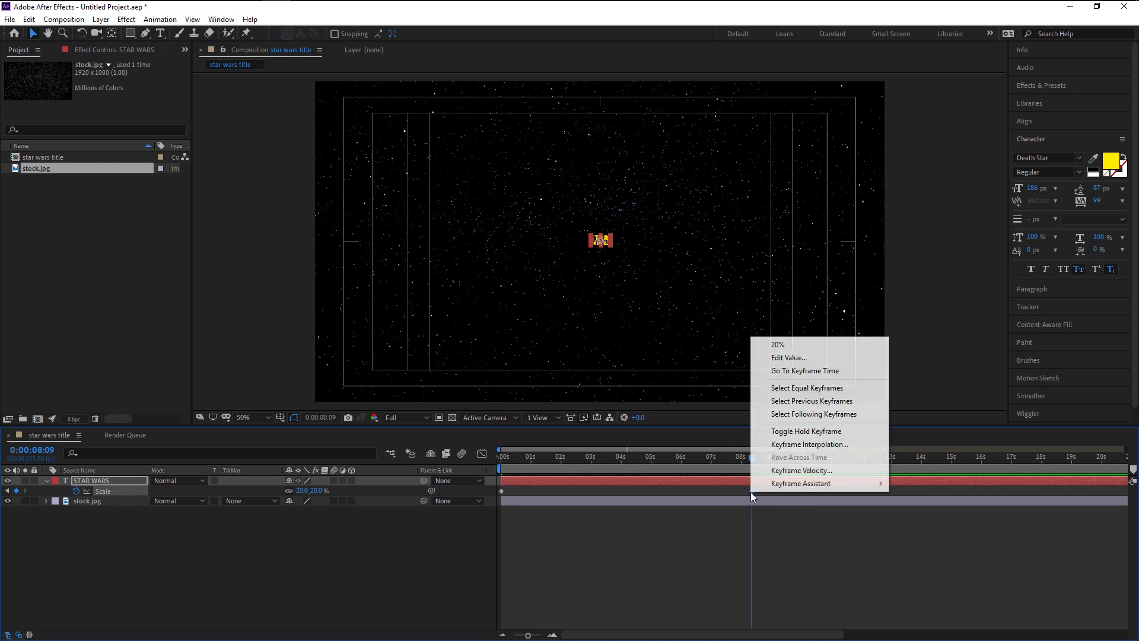
pyautogui.moveTo(778, 485)
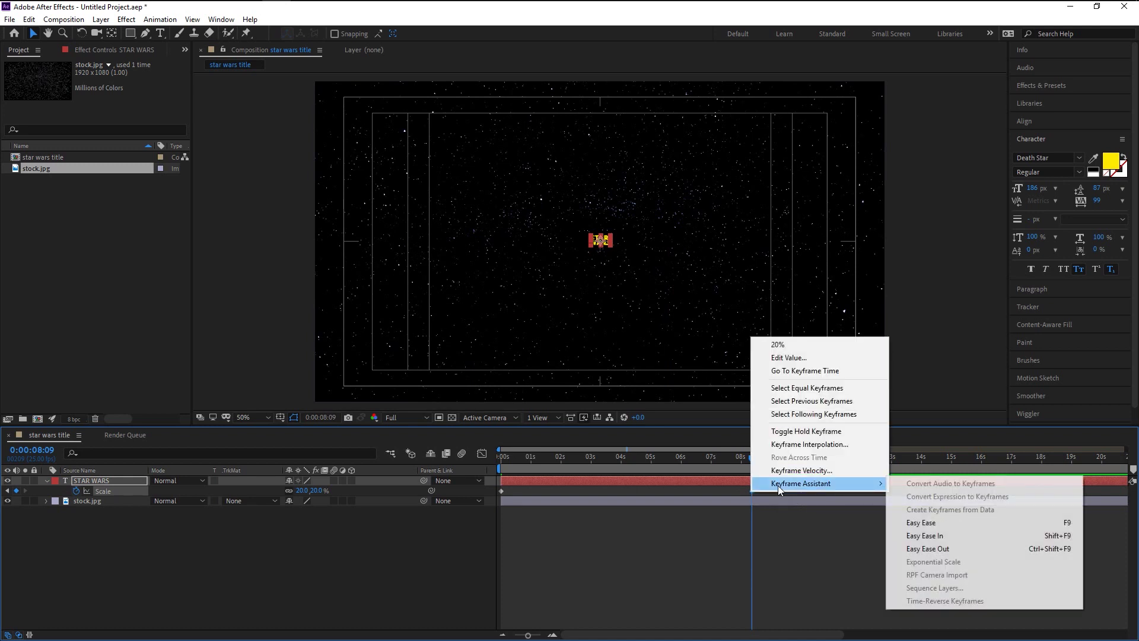
pyautogui.click(956, 522)
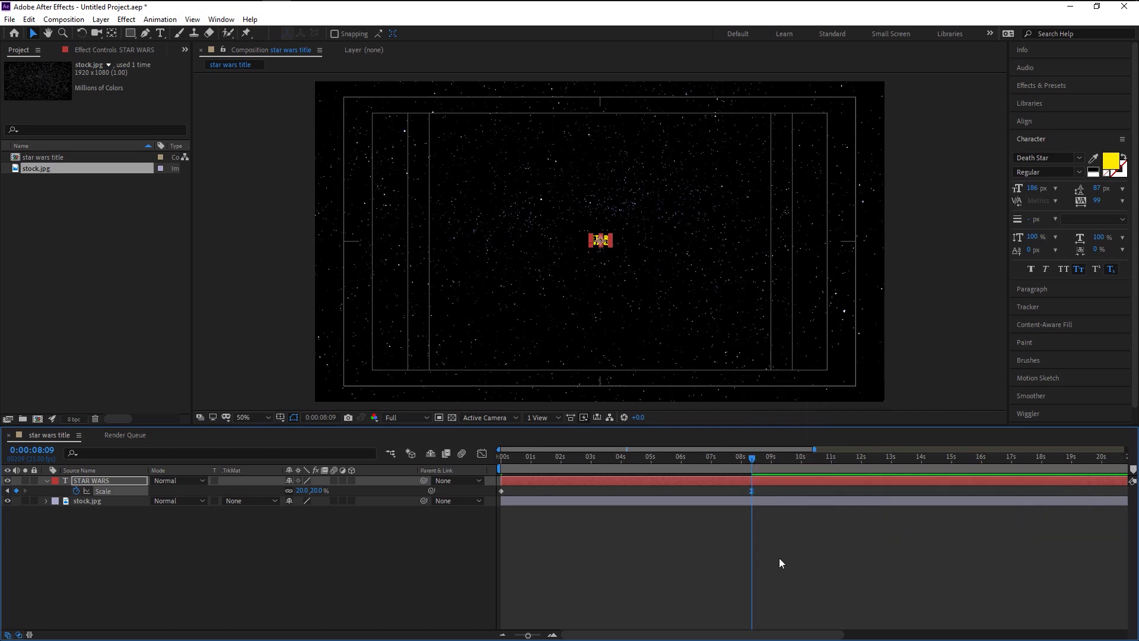
pyautogui.moveTo(780, 559); pyautogui.dragTo(494, 472)
pyautogui.click(482, 454)
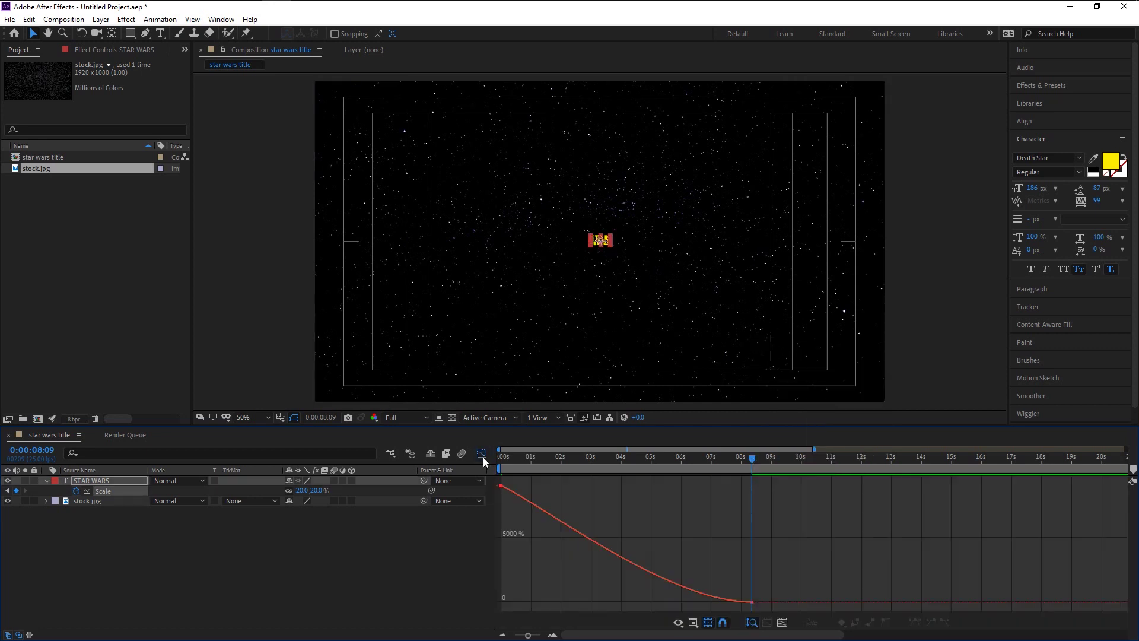
pyautogui.click(752, 603)
pyautogui.moveTo(664, 602); pyautogui.dragTo(504, 599)
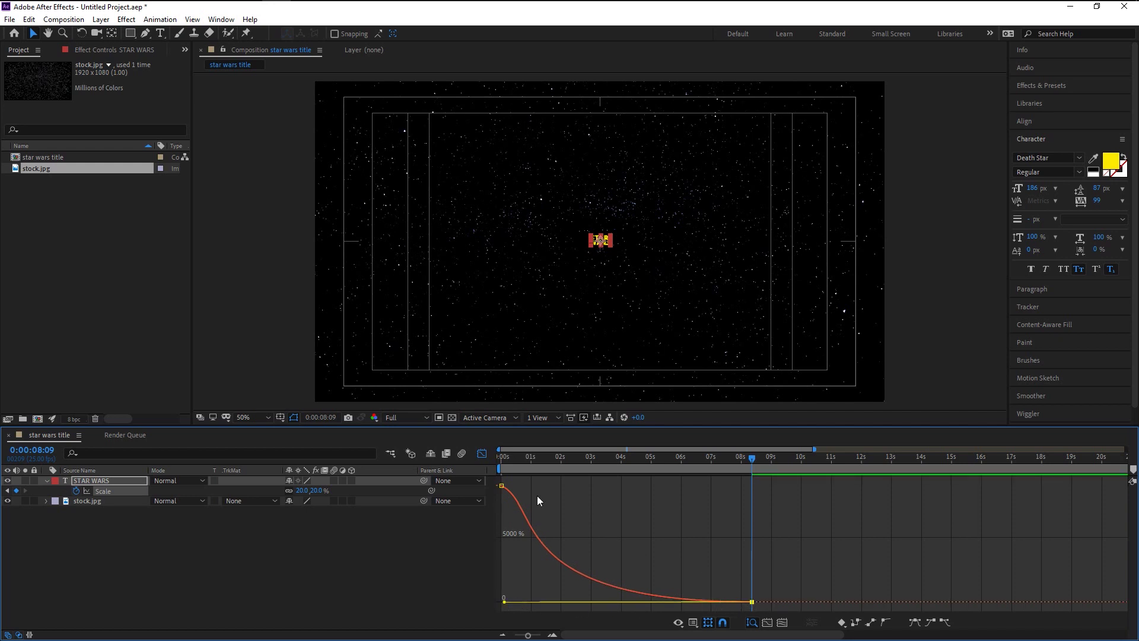
# Step: Preview the eased title scale animation from the beginning
pyautogui.press('Home')
pyautogui.press('space')
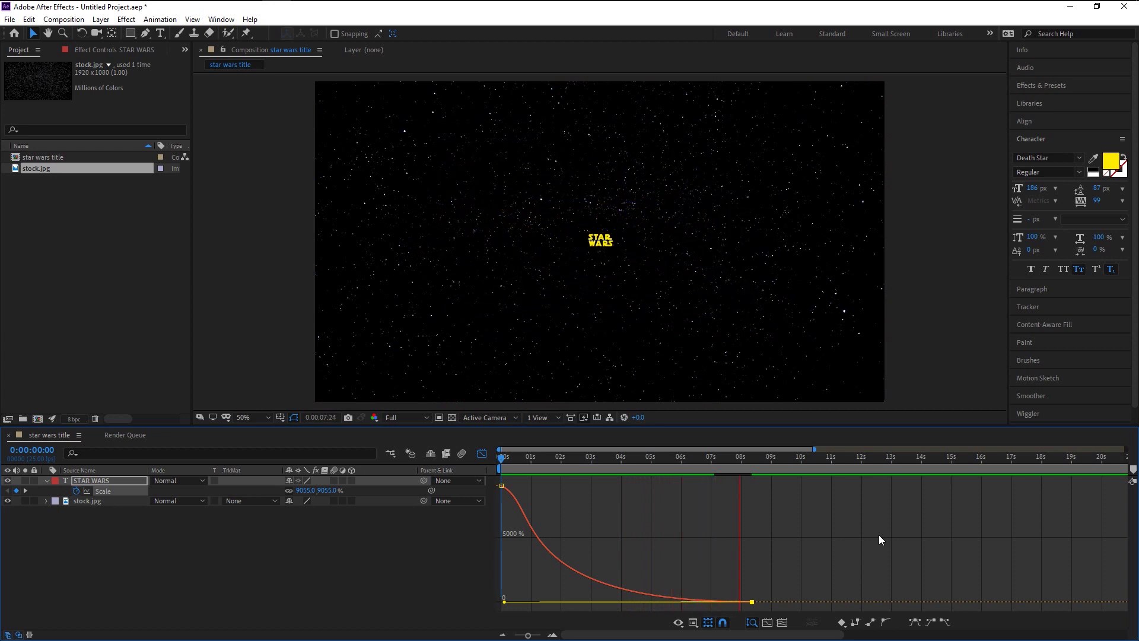
pyautogui.press('space')
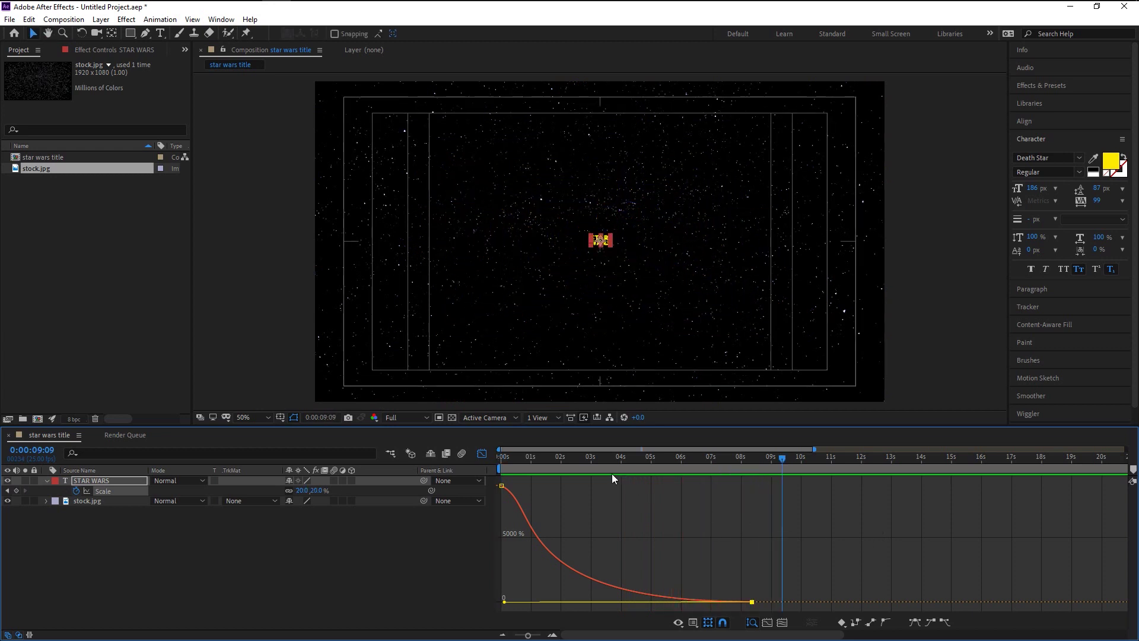
pyautogui.moveTo(565, 460); pyautogui.dragTo(502, 457)
pyautogui.press('space')
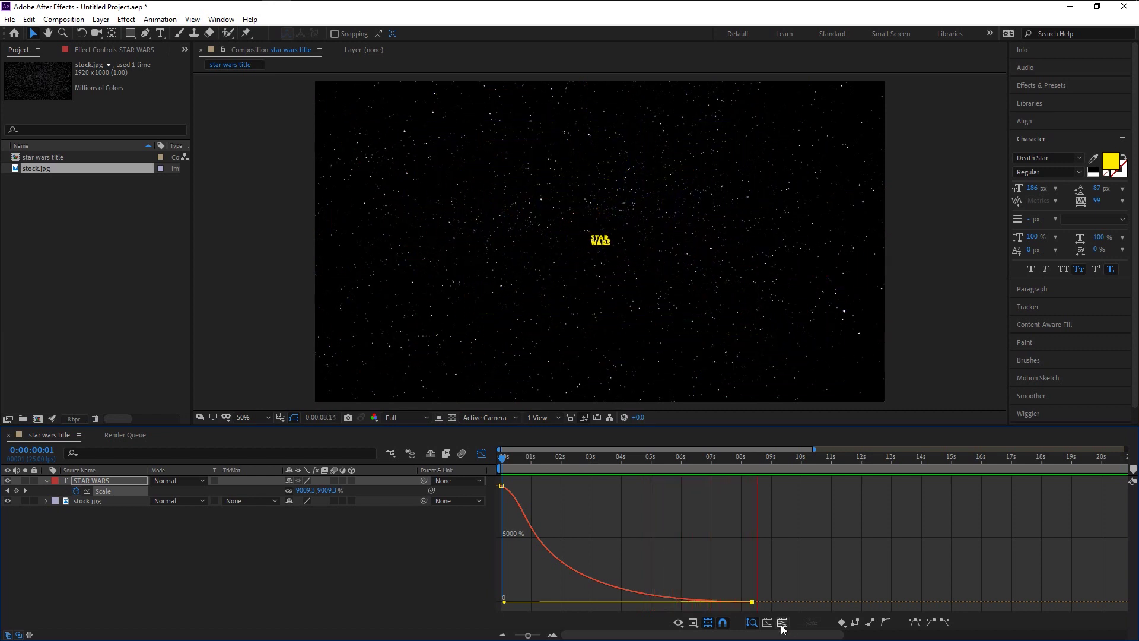
# Step: Move the final Scale keyframe to about 13 seconds, steepen the drop further, and preview
pyautogui.moveTo(753, 602); pyautogui.dragTo(893, 603)
pyautogui.moveTo(523, 602); pyautogui.dragTo(481, 601)
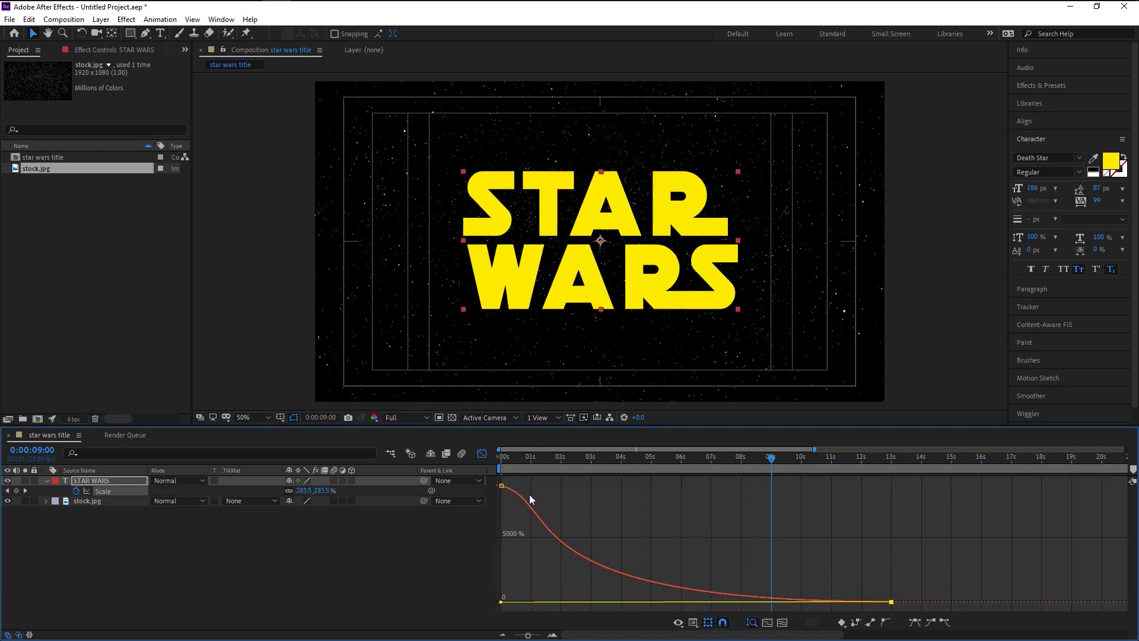
pyautogui.click(502, 458)
pyautogui.press('space')
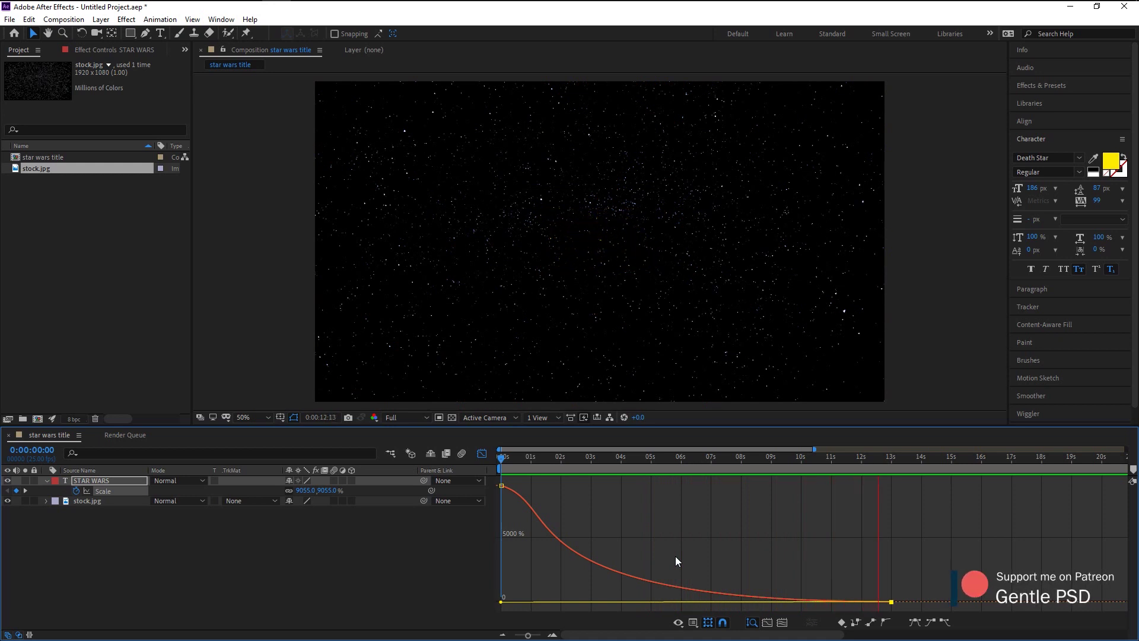
# Step: Set the final Scale keyframe at 13 seconds to 20% and scrub to 12 seconds to check
pyautogui.press('space')
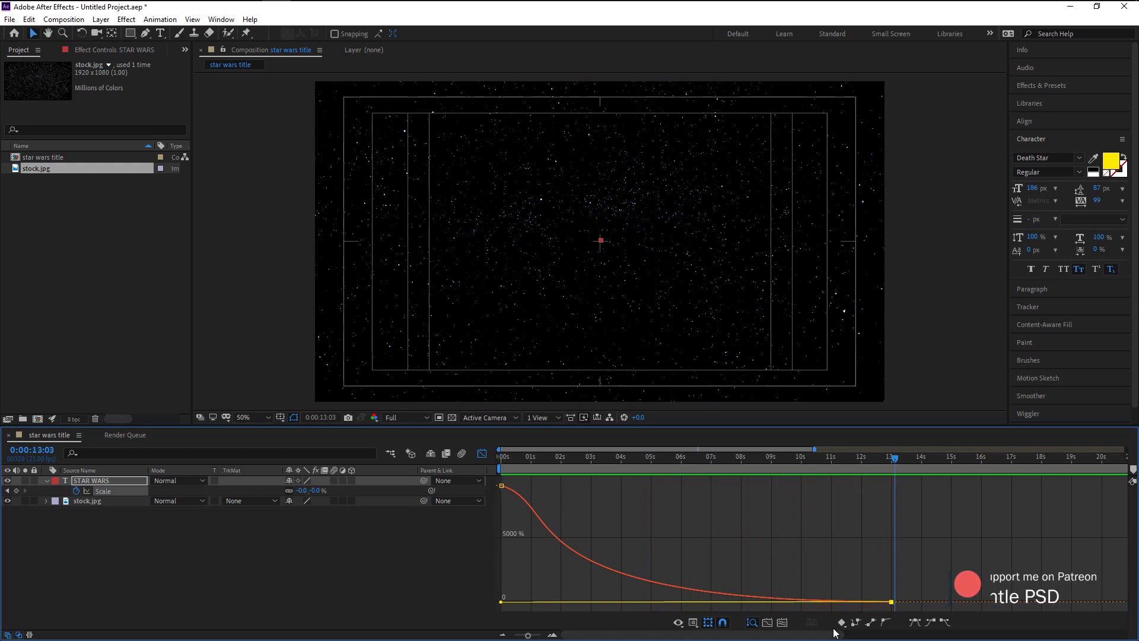
pyautogui.click(481, 454)
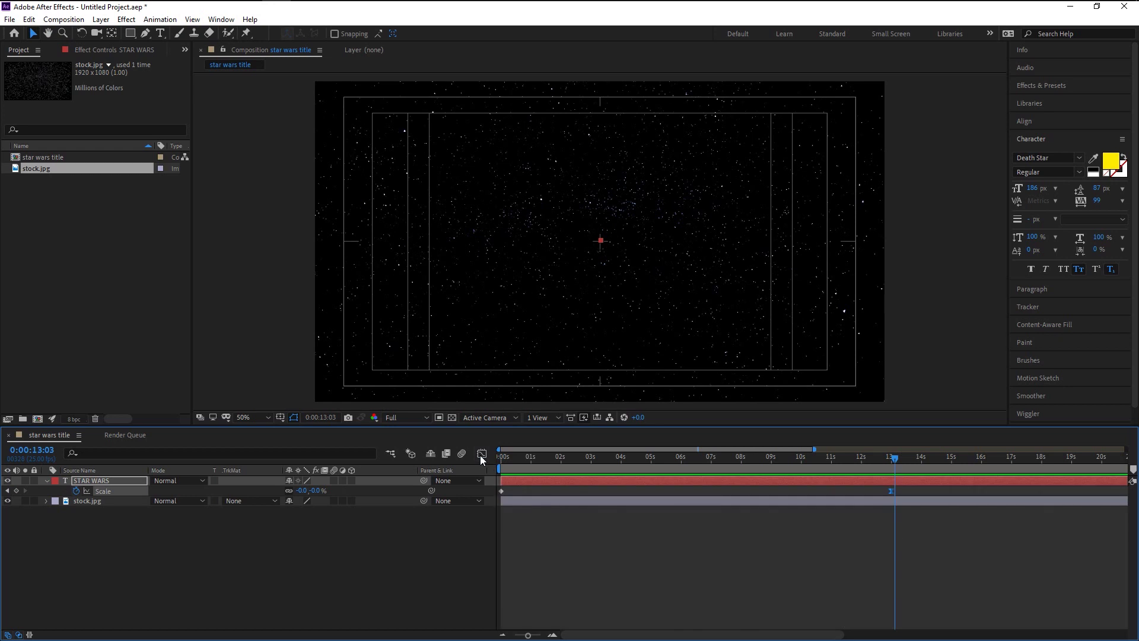
pyautogui.click(891, 459)
pyautogui.click(315, 492)
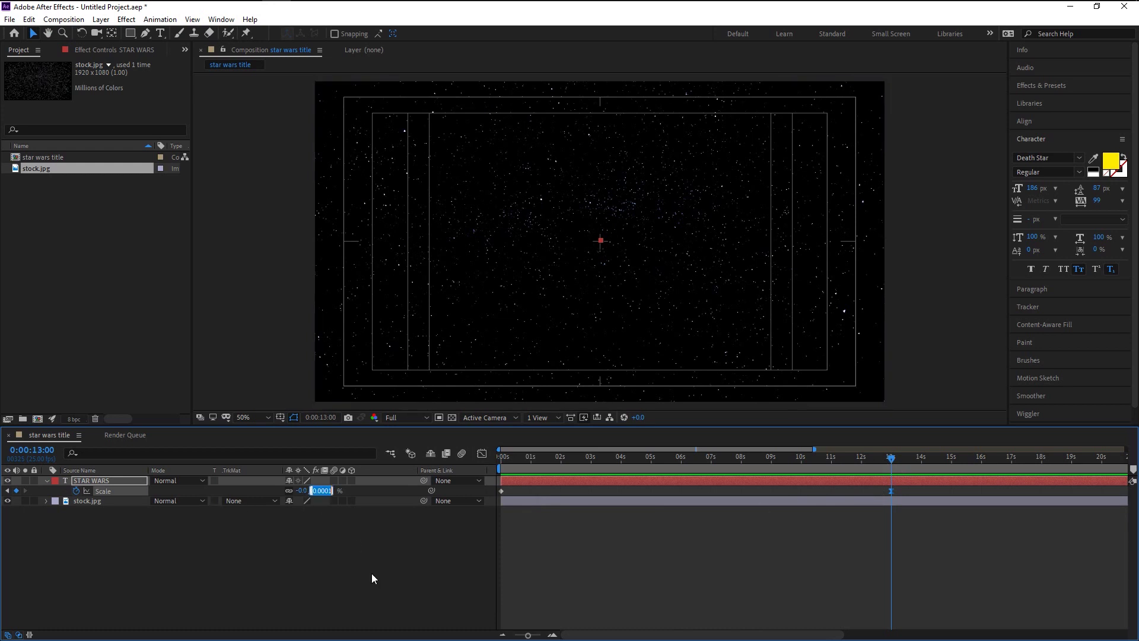
pyautogui.write('20')
pyautogui.press('Return')
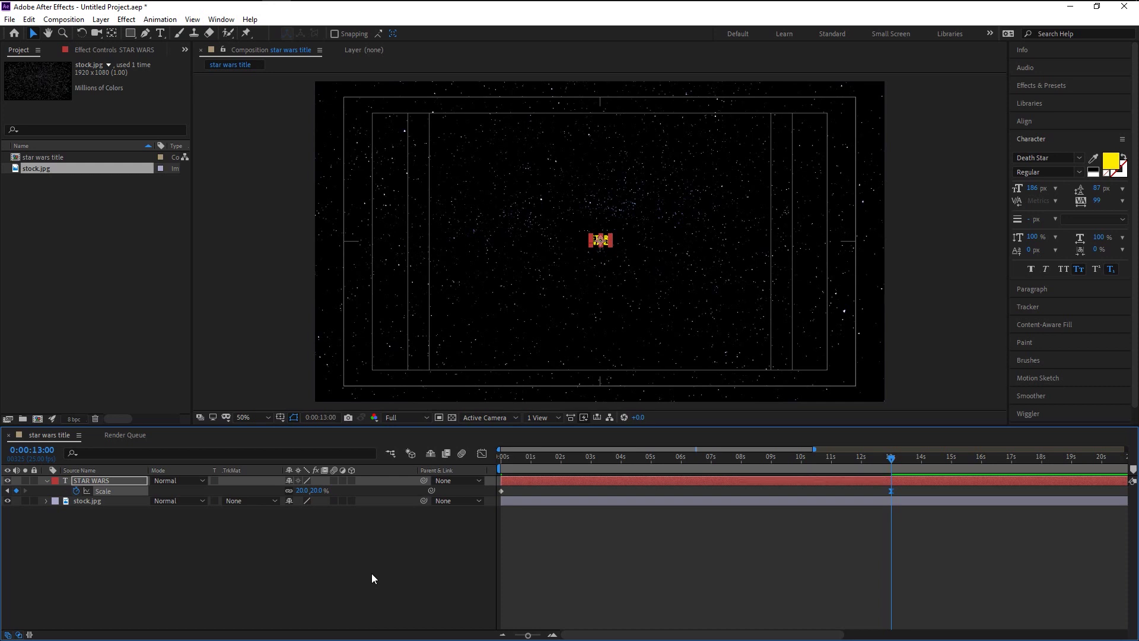
pyautogui.click(372, 578)
pyautogui.moveTo(775, 471); pyautogui.dragTo(861, 483)
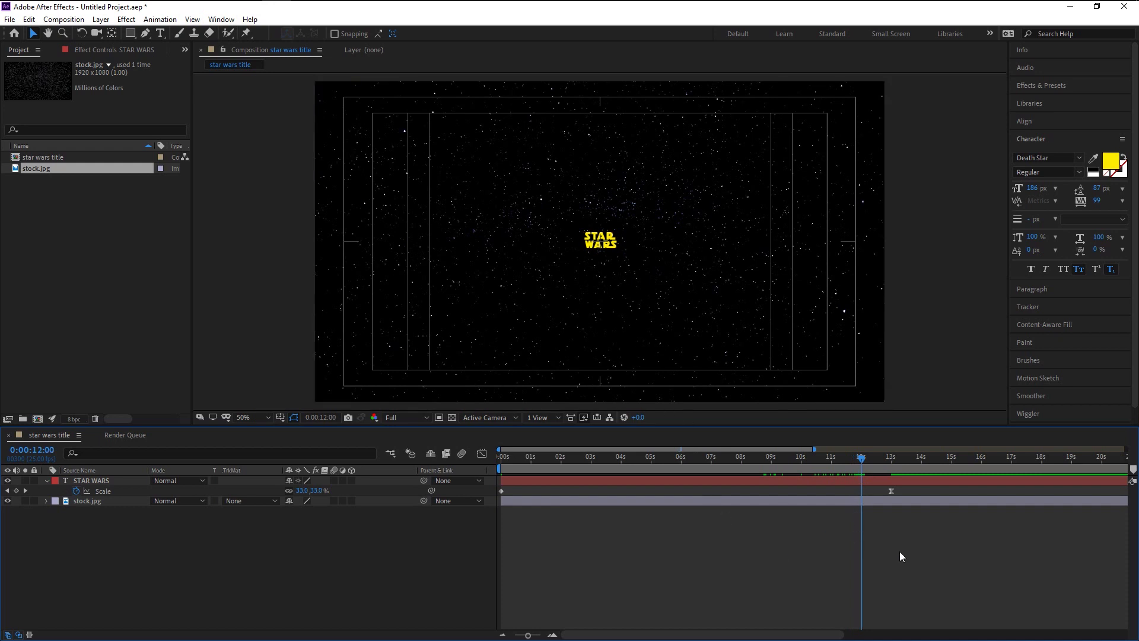
# Step: Keyframe the STAR WARS title's Opacity from 100% at 12 seconds to 0% at 13 seconds
pyautogui.scroll(3, 895, 552)
pyautogui.moveTo(625, 459); pyautogui.dragTo(625, 465)
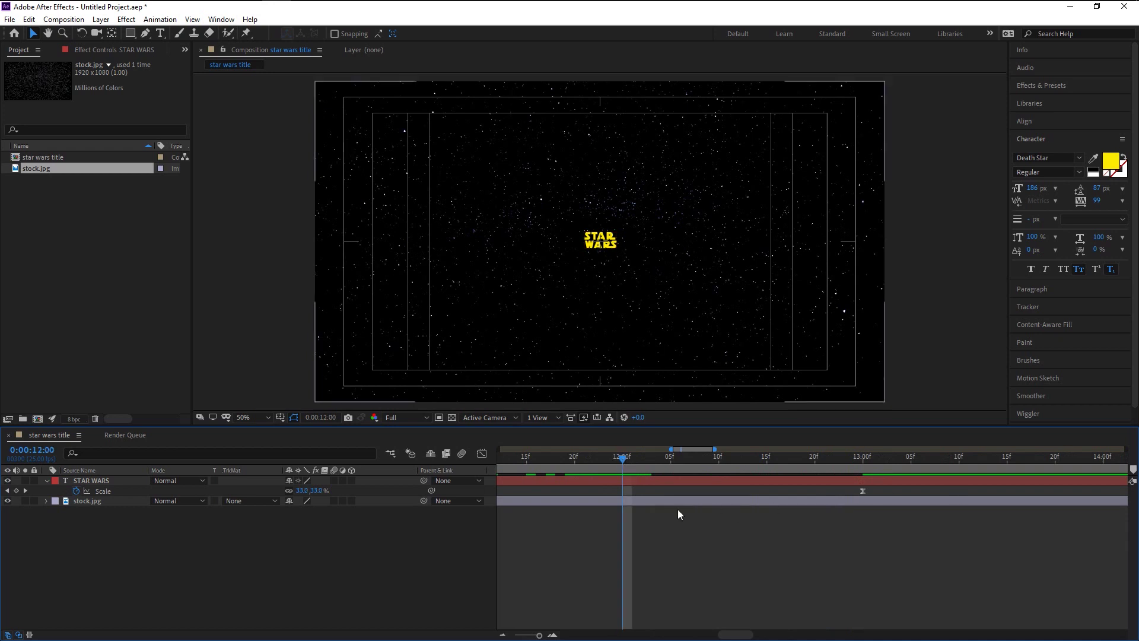
pyautogui.click(80, 482)
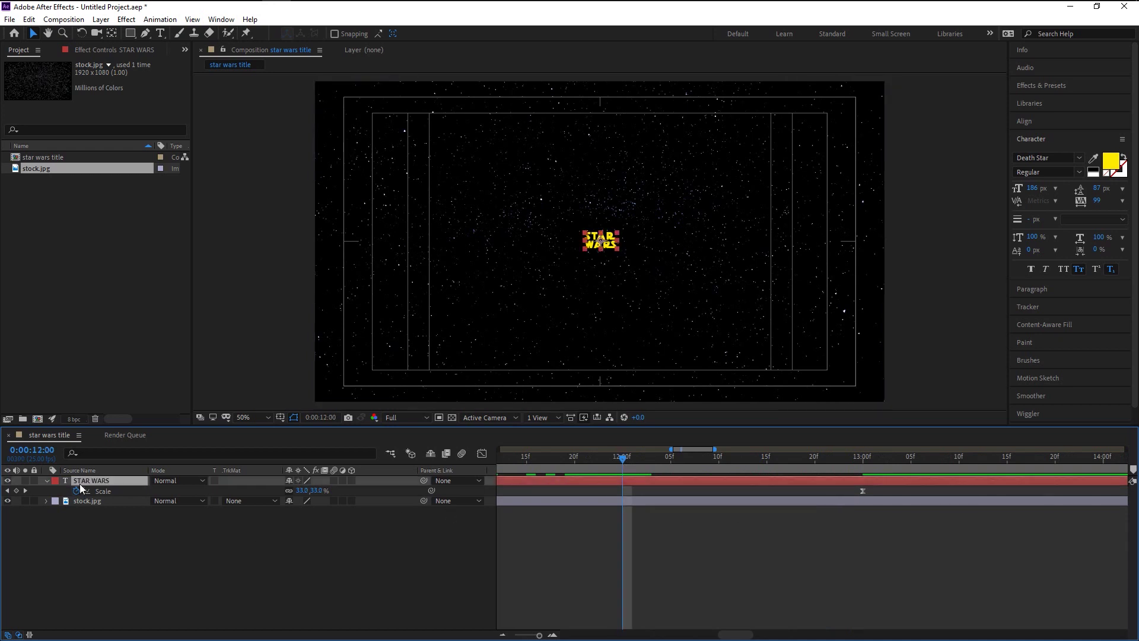
pyautogui.press('t')
pyautogui.click(77, 491)
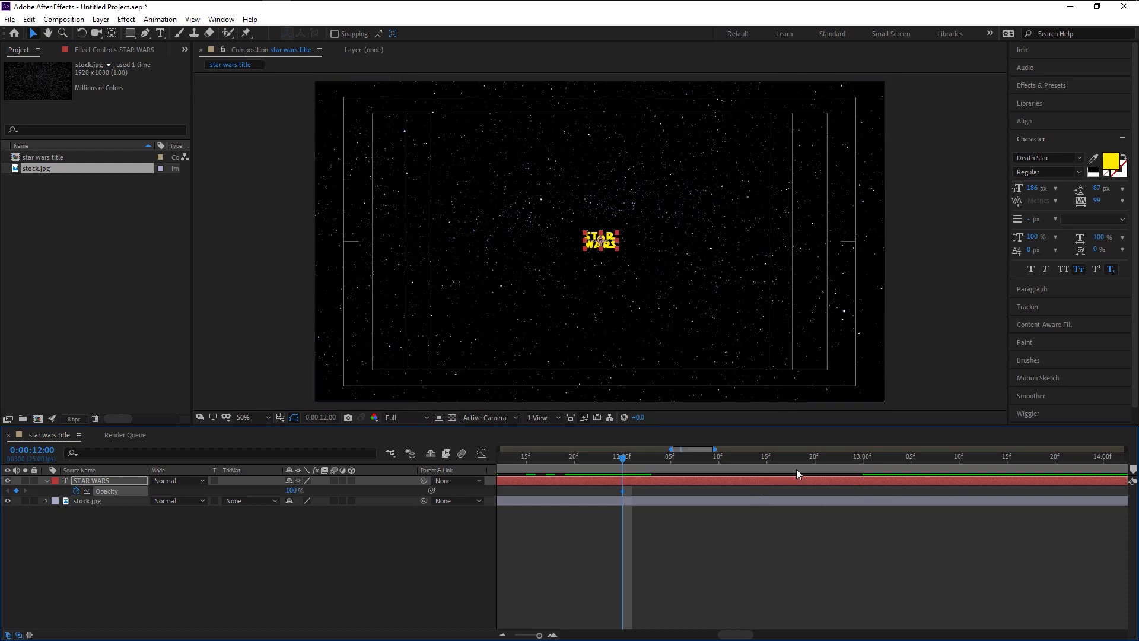
pyautogui.click(863, 467)
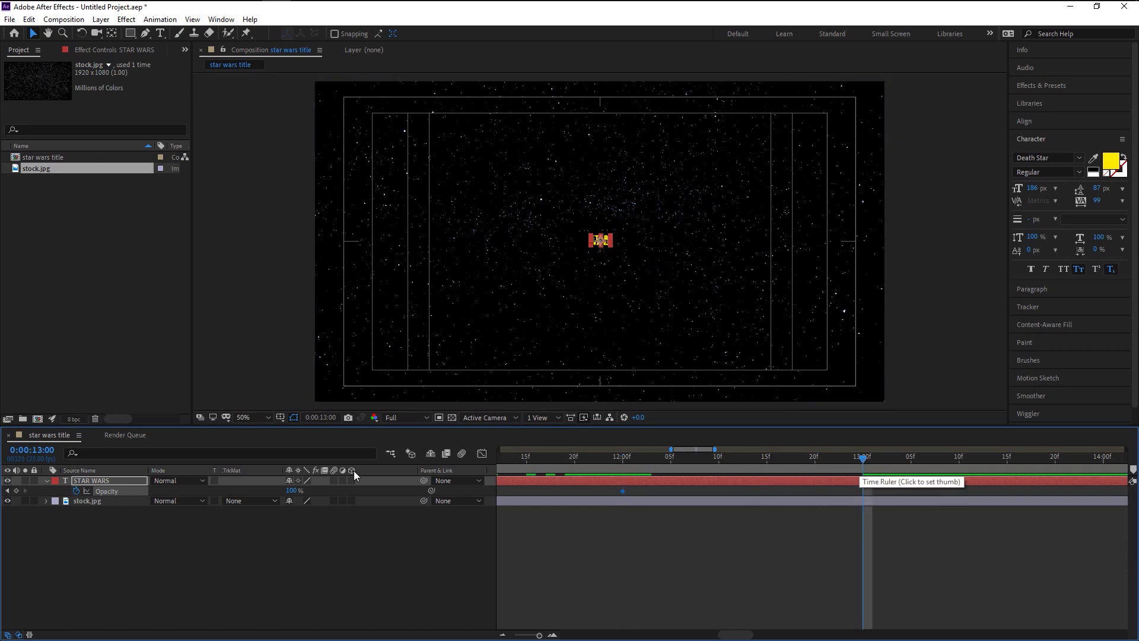
pyautogui.moveTo(291, 490); pyautogui.dragTo(175, 494)
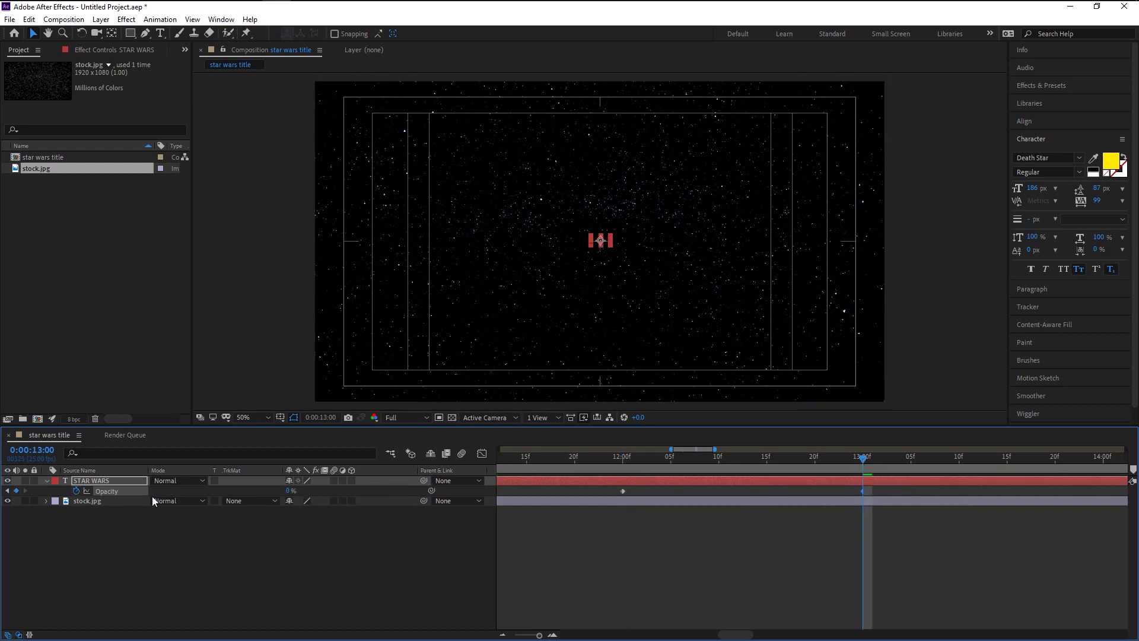
# Step: Preview the scale and fade animation and check the title fading out near 13 seconds
pyautogui.press(';')
pyautogui.click(505, 459)
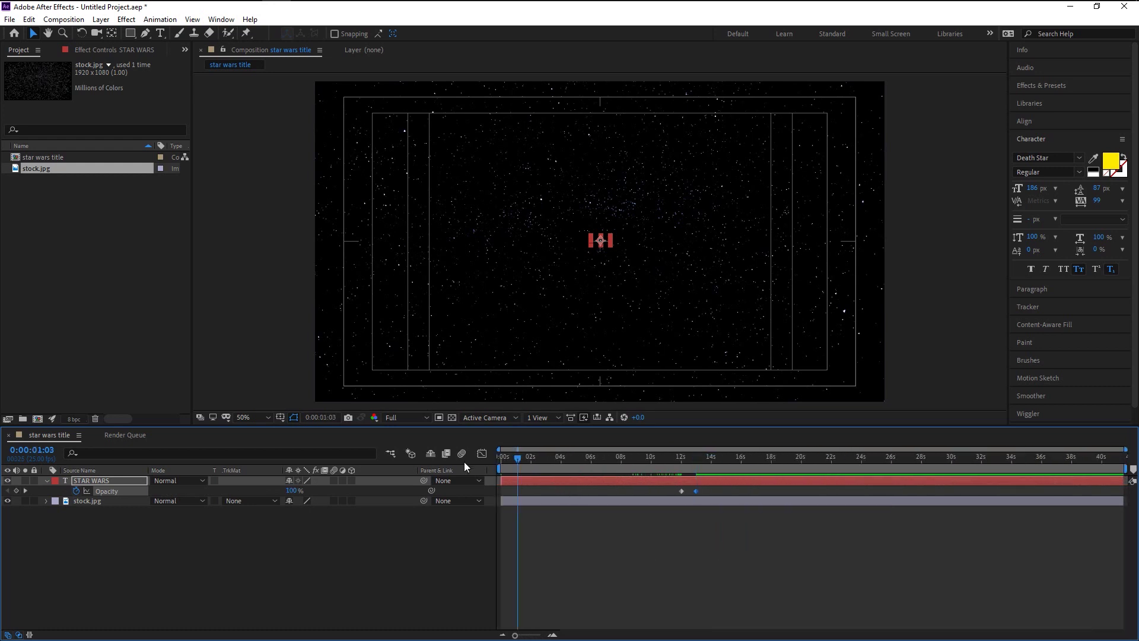
pyautogui.press('space')
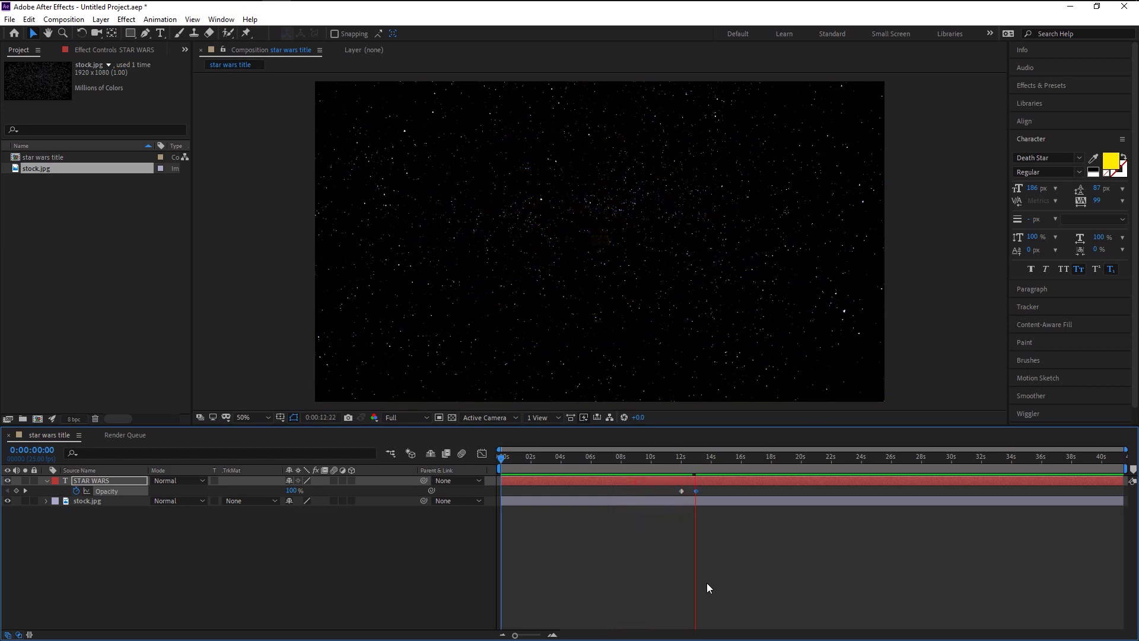
pyautogui.press('space')
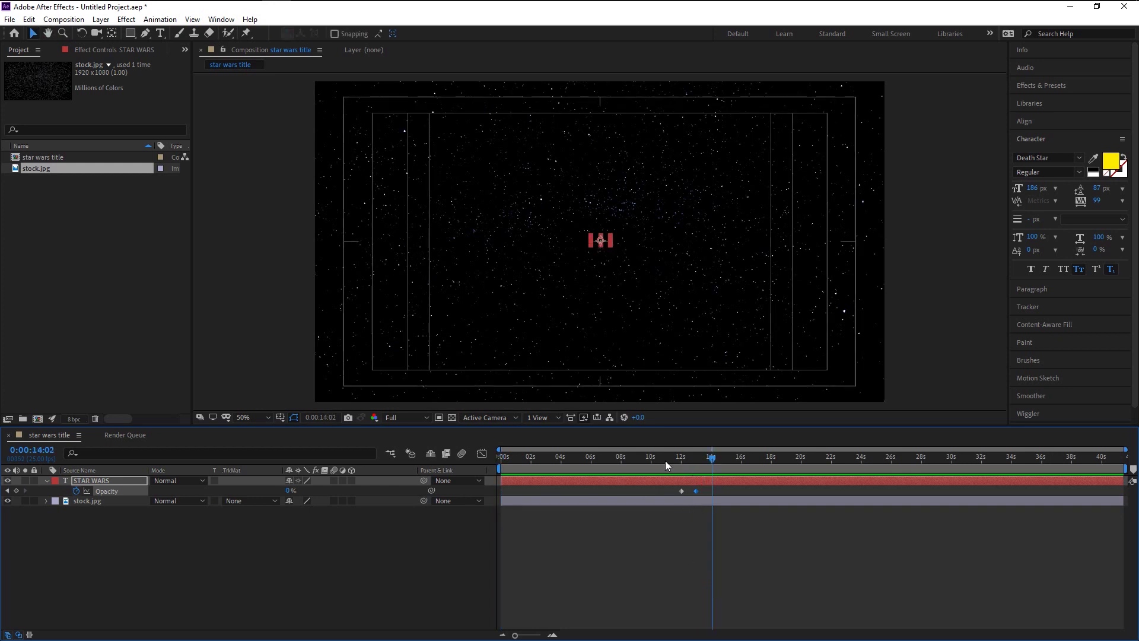
pyautogui.click(664, 460)
pyautogui.moveTo(658, 458); pyautogui.dragTo(678, 470)
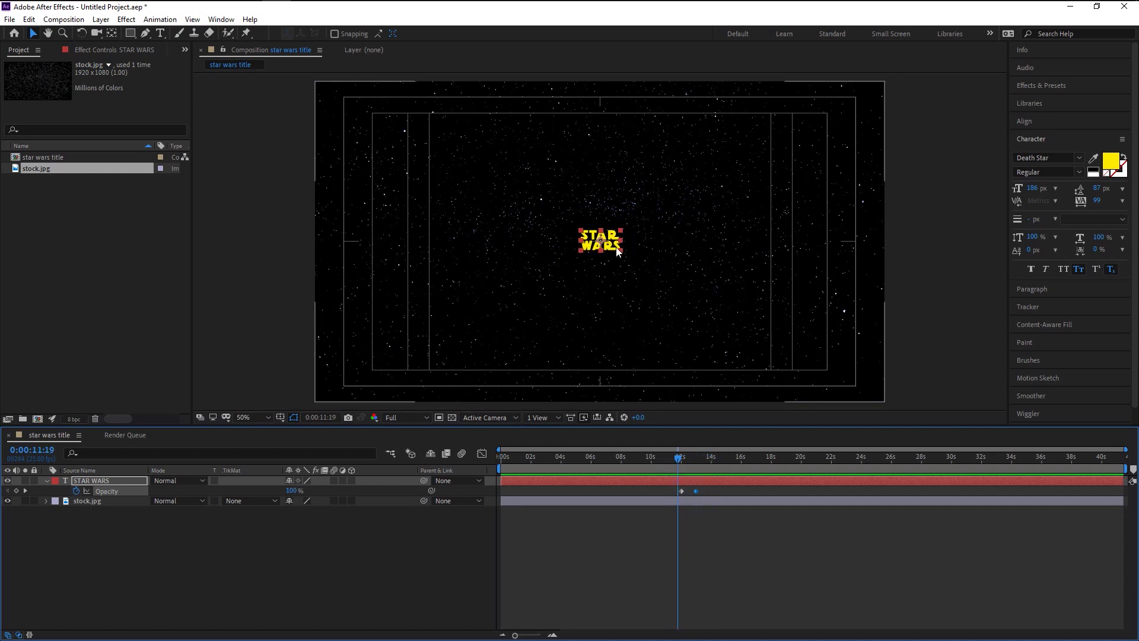
pyautogui.click(621, 272)
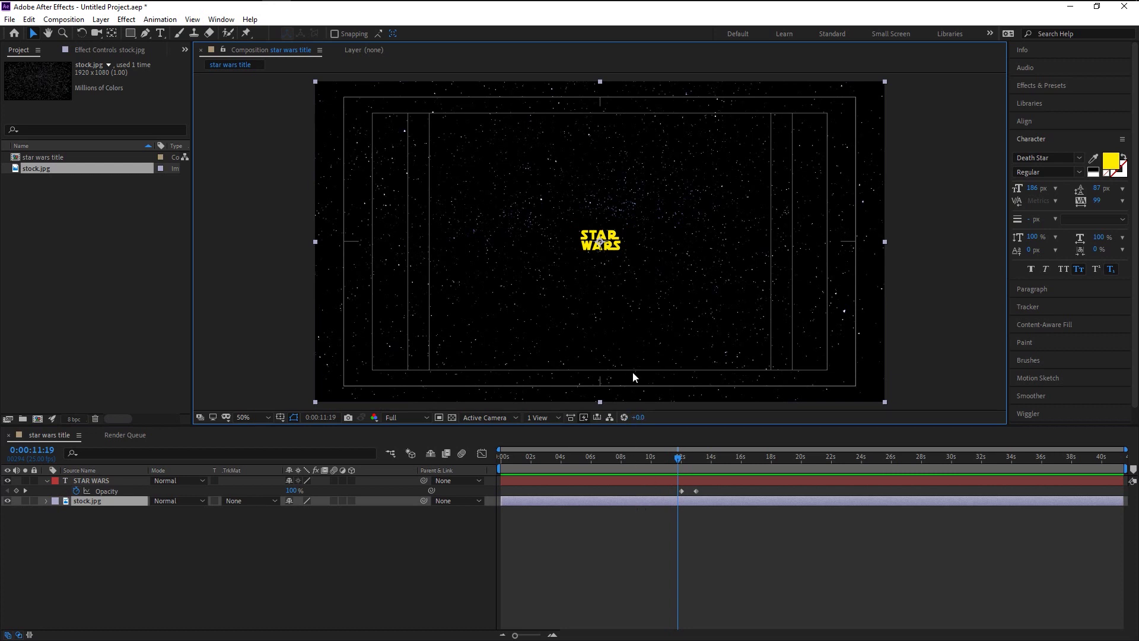
# Step: Create a new empty text layer in the composition and switch to the Notepad crawl text
pyautogui.click(270, 561)
pyautogui.click(165, 34)
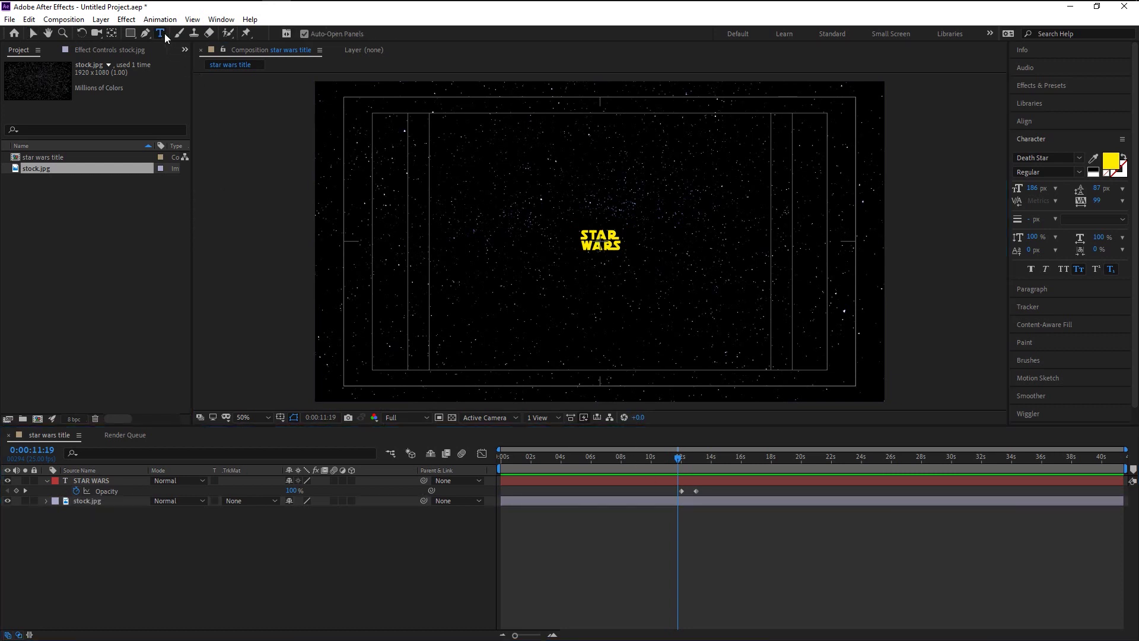
pyautogui.click(422, 97)
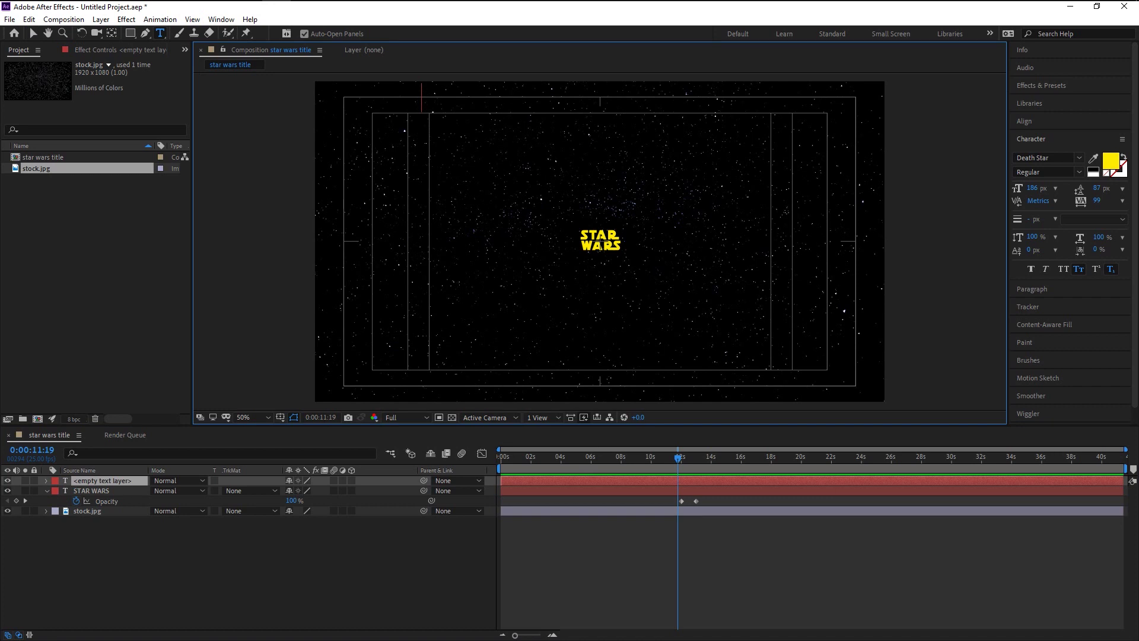
pyautogui.hotkey('alt', 'Tab')
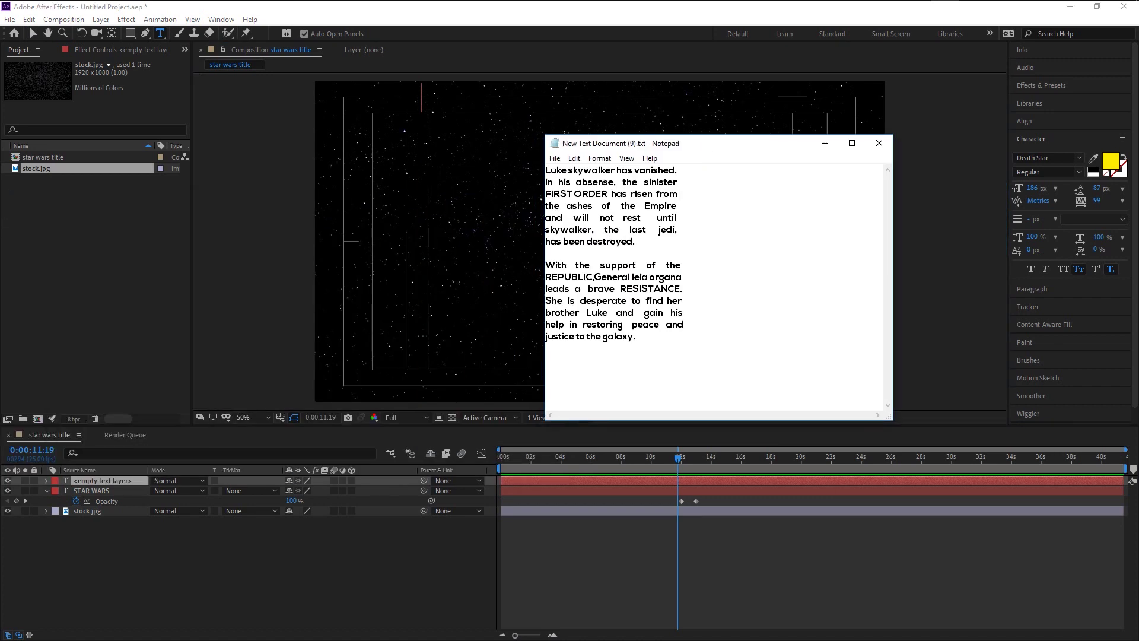
# Step: Copy all the crawl text from Notepad, minimize it, and paste into the new text layer
pyautogui.moveTo(636, 336); pyautogui.dragTo(502, 162)
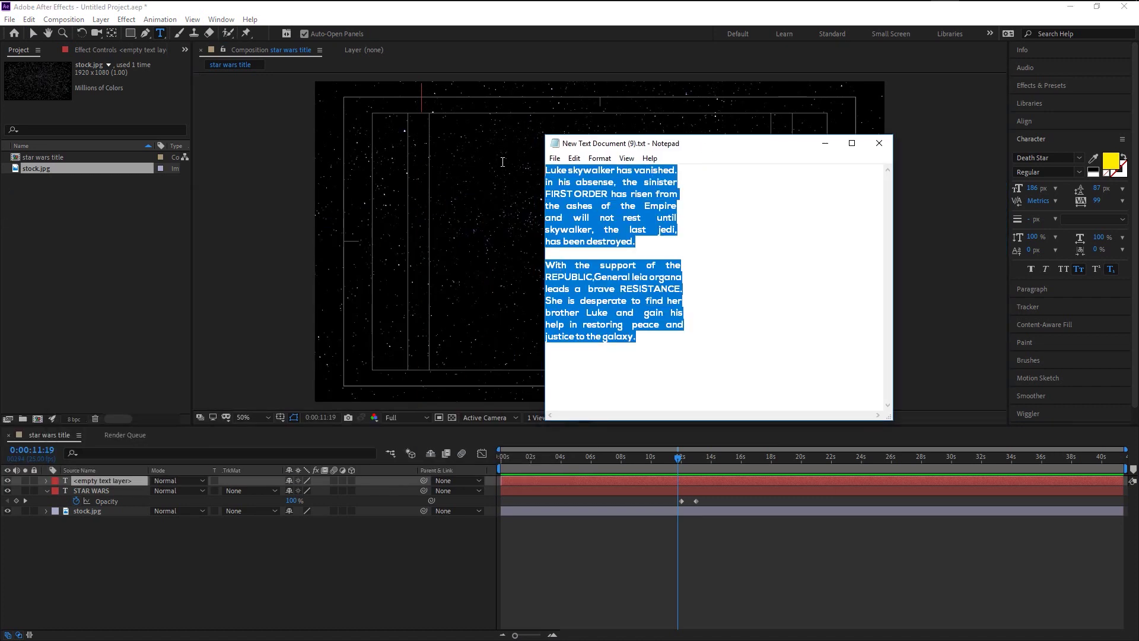
pyautogui.rightClick(634, 200)
pyautogui.click(662, 235)
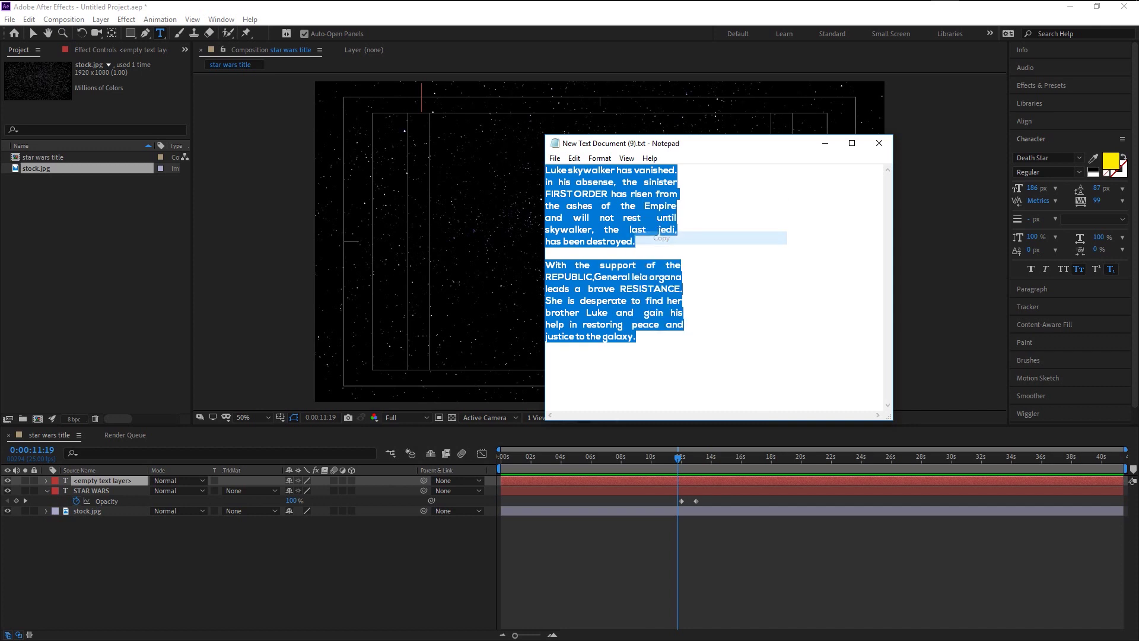
pyautogui.click(825, 143)
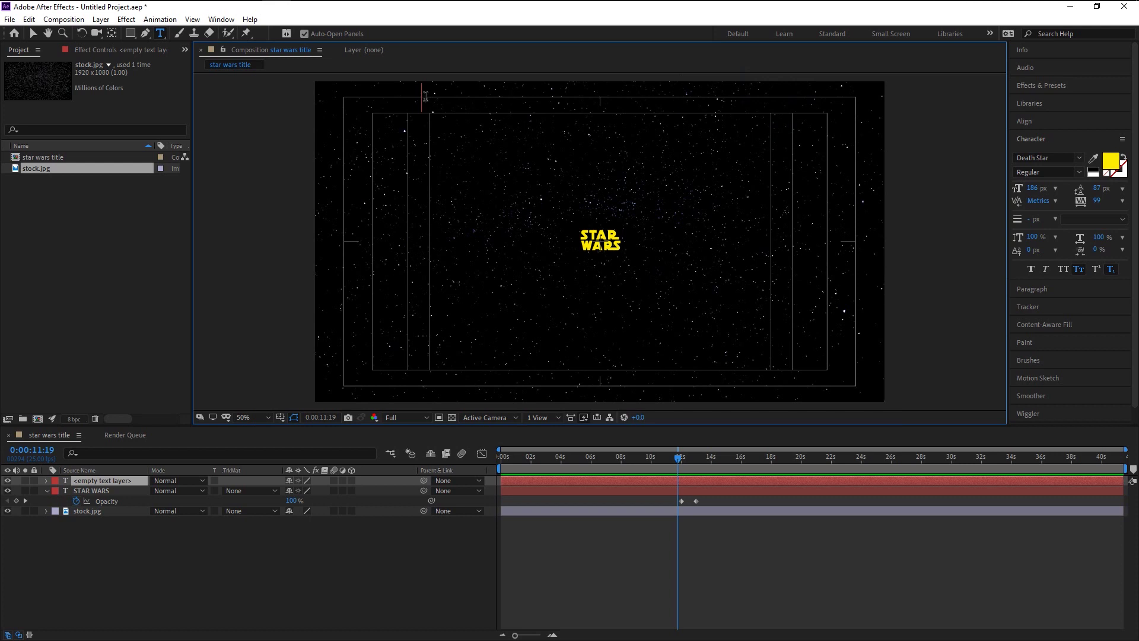
pyautogui.hotkey('ctrl', 'v')
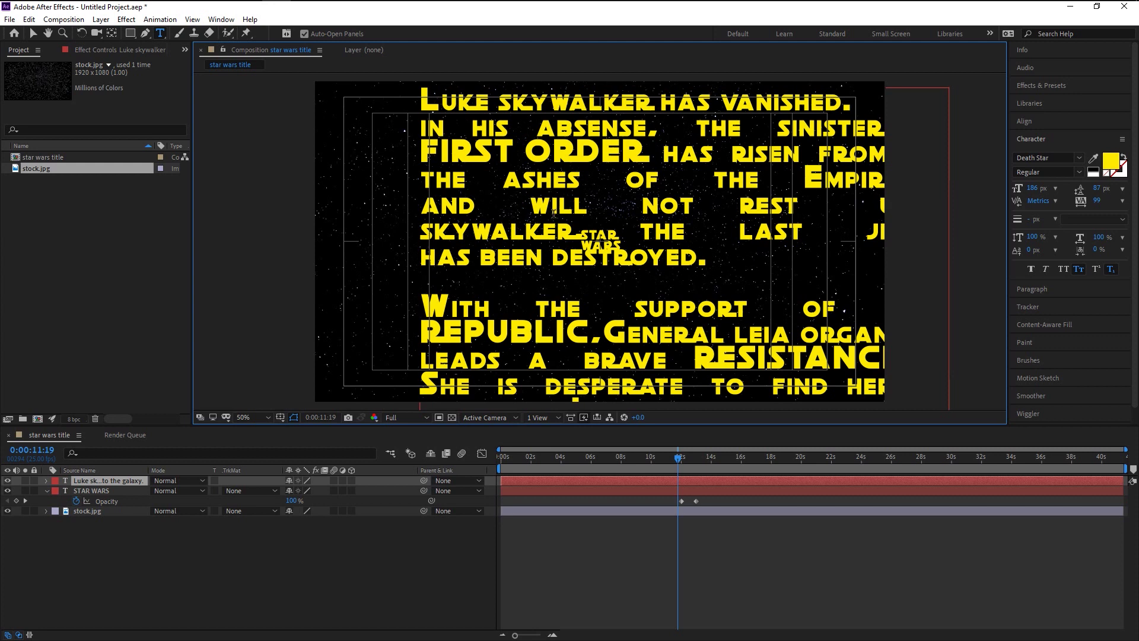
# Step: Give the crawl text 139 px font size, 86 px leading and 76 tracking
pyautogui.click(160, 481)
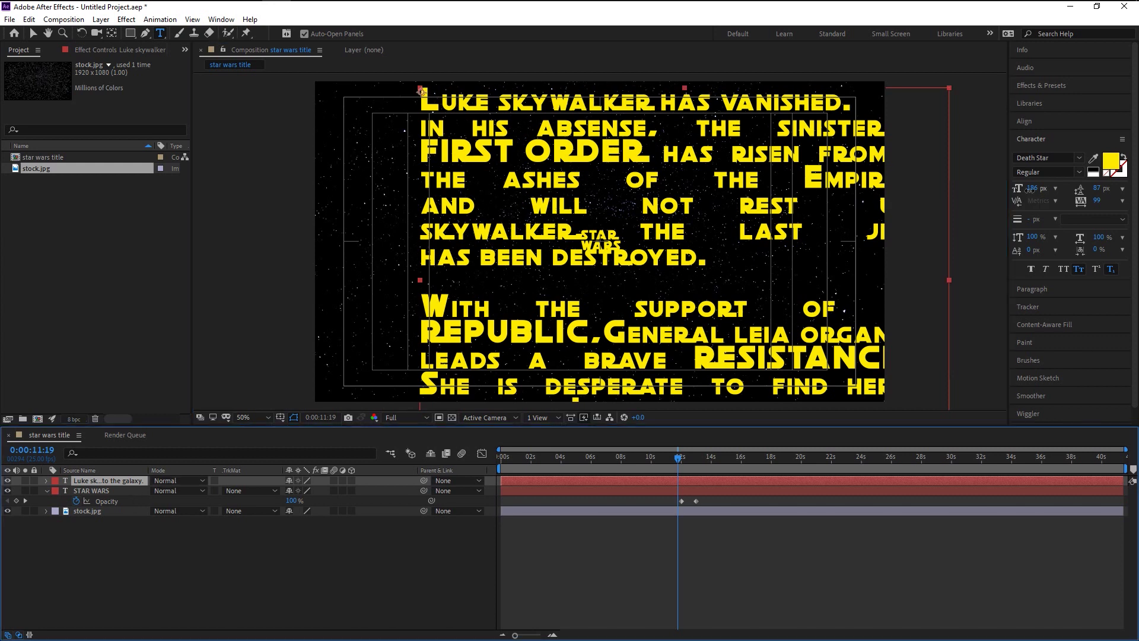
pyautogui.moveTo(1032, 188); pyautogui.dragTo(1004, 195)
pyautogui.moveTo(1093, 189); pyautogui.dragTo(1099, 189)
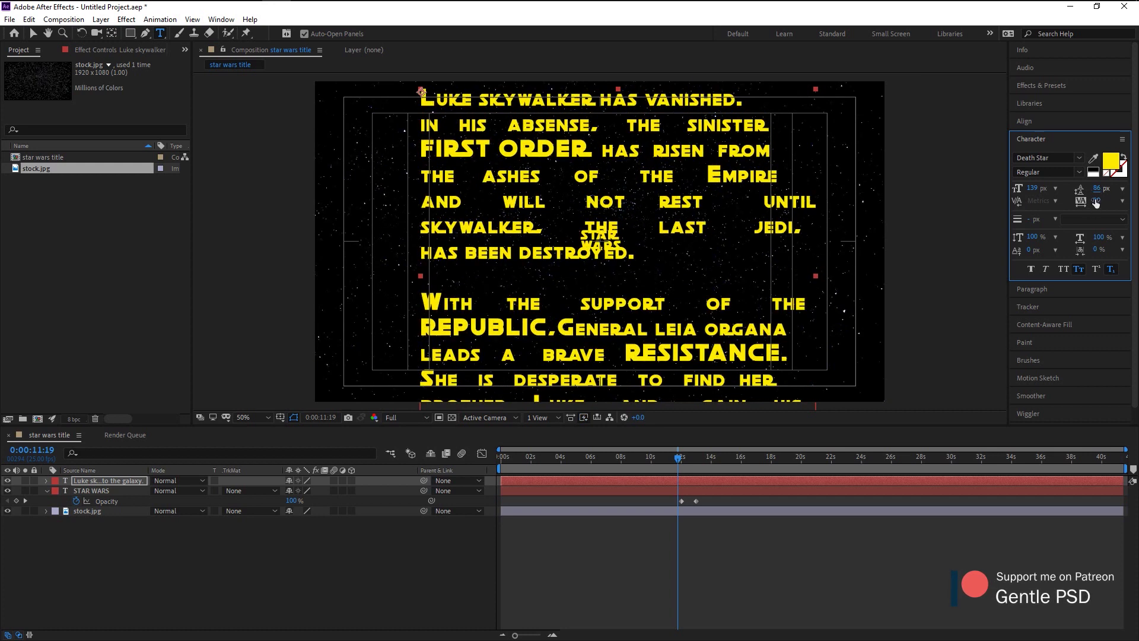
pyautogui.moveTo(1096, 202); pyautogui.dragTo(1031, 240)
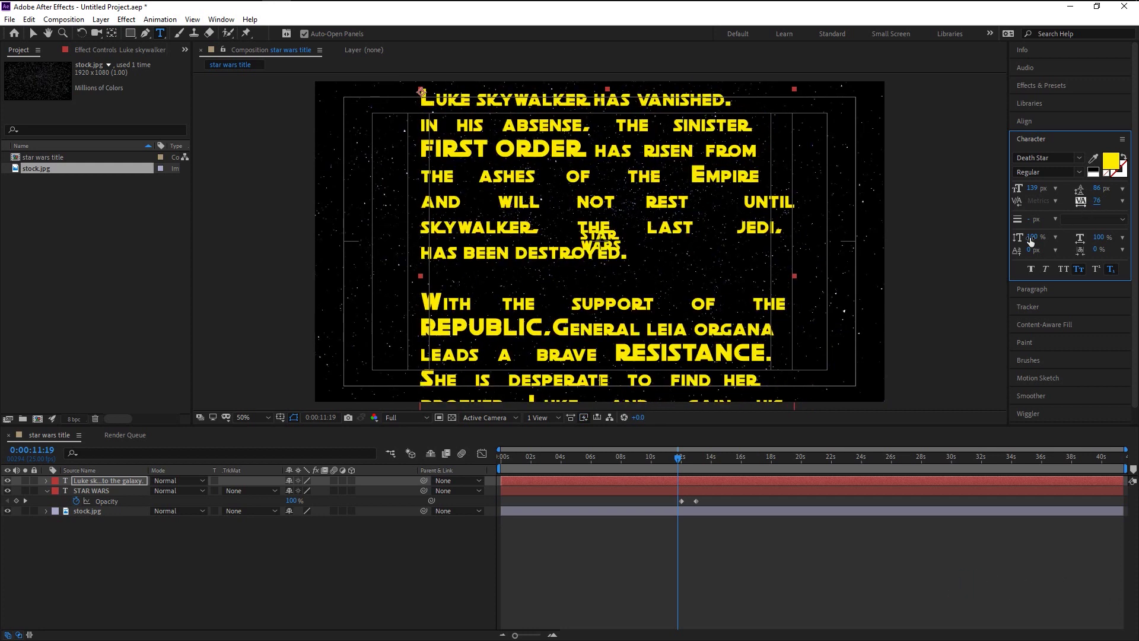
pyautogui.press('v')
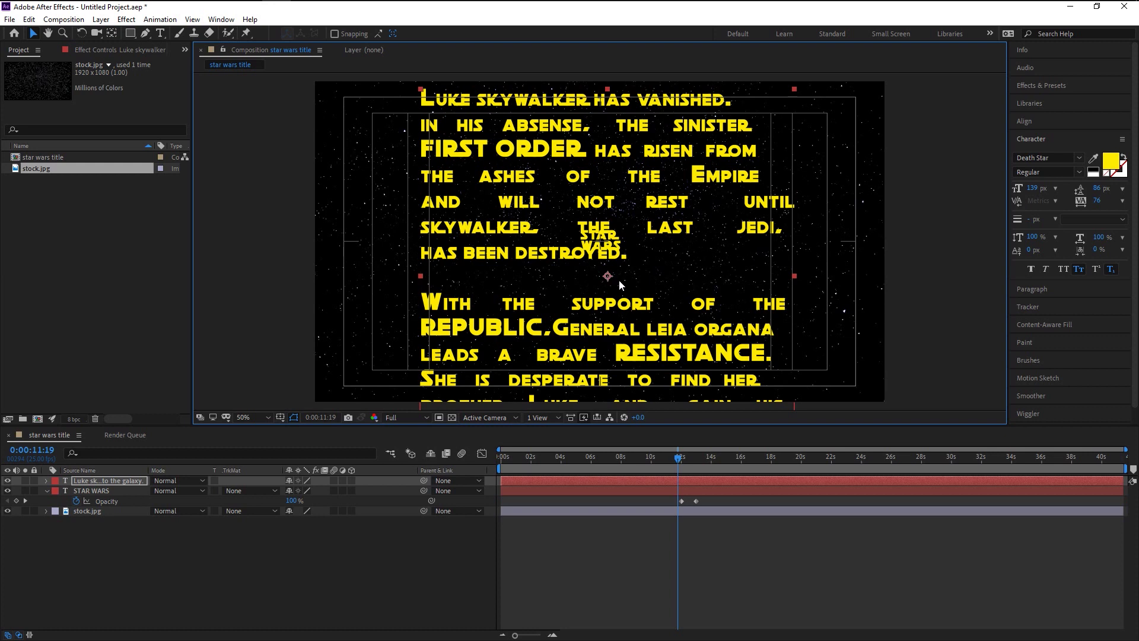
pyautogui.click(123, 485)
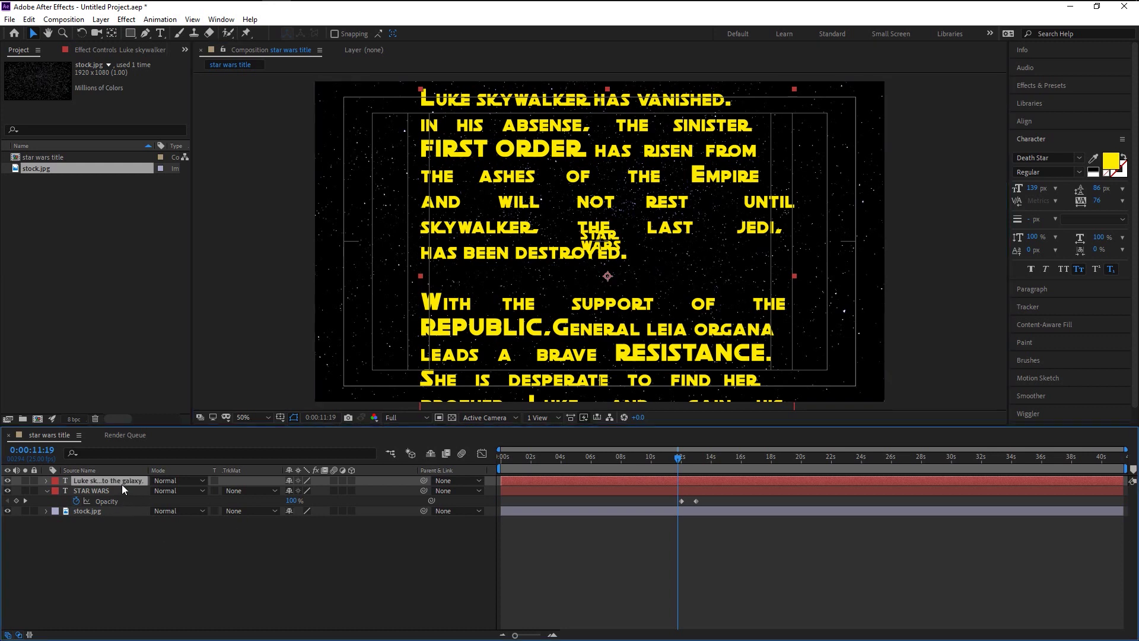
# Step: Move the crawl text down so its first line starts just beneath the STAR WARS title
pyautogui.press('p')
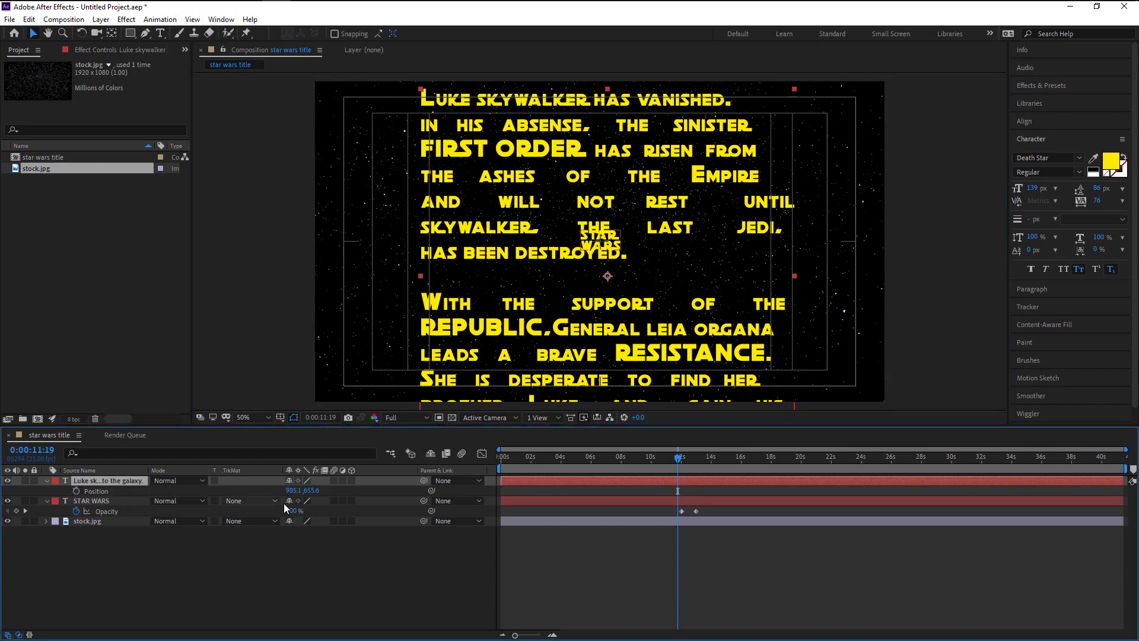
pyautogui.moveTo(313, 493); pyautogui.dragTo(647, 486)
pyautogui.press('t')
# Step: Edit the crawl text so FIRST ORDER reads FIRSTORDER
pyautogui.doubleClick(496, 315)
pyautogui.press('BackSpace')
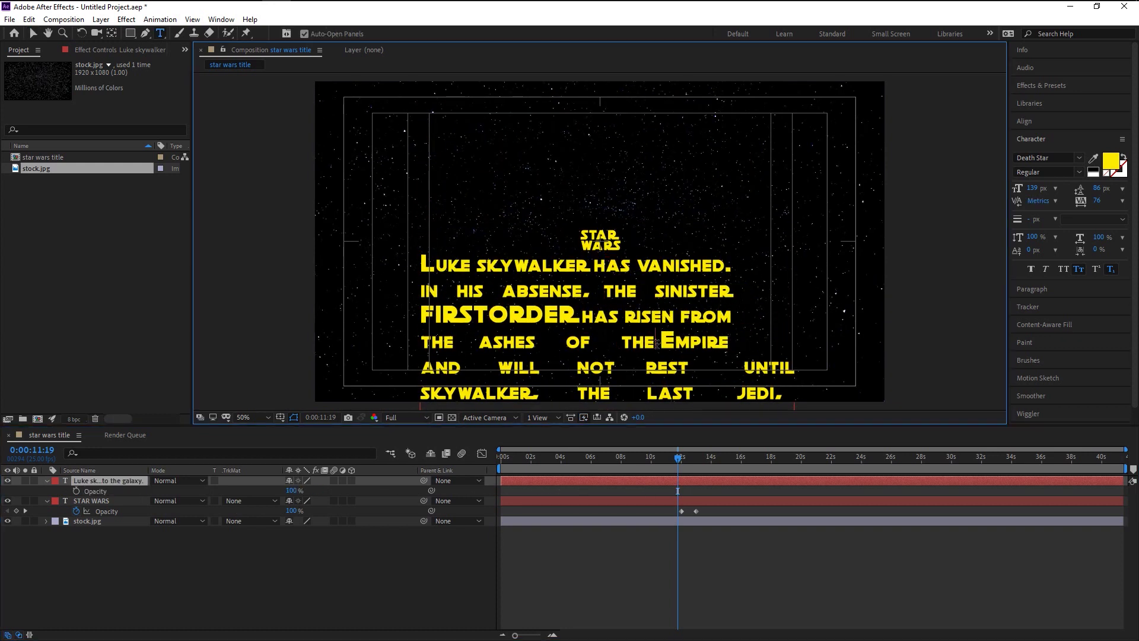
pyautogui.press('Escape')
pyautogui.click(379, 594)
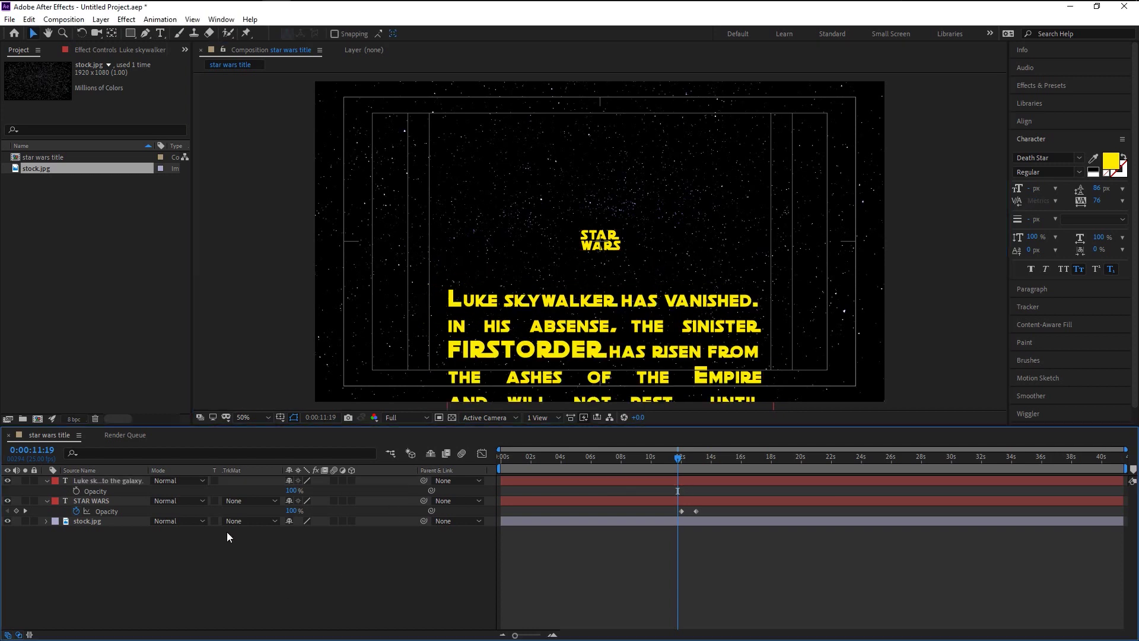
pyautogui.click(126, 482)
pyautogui.click(588, 355)
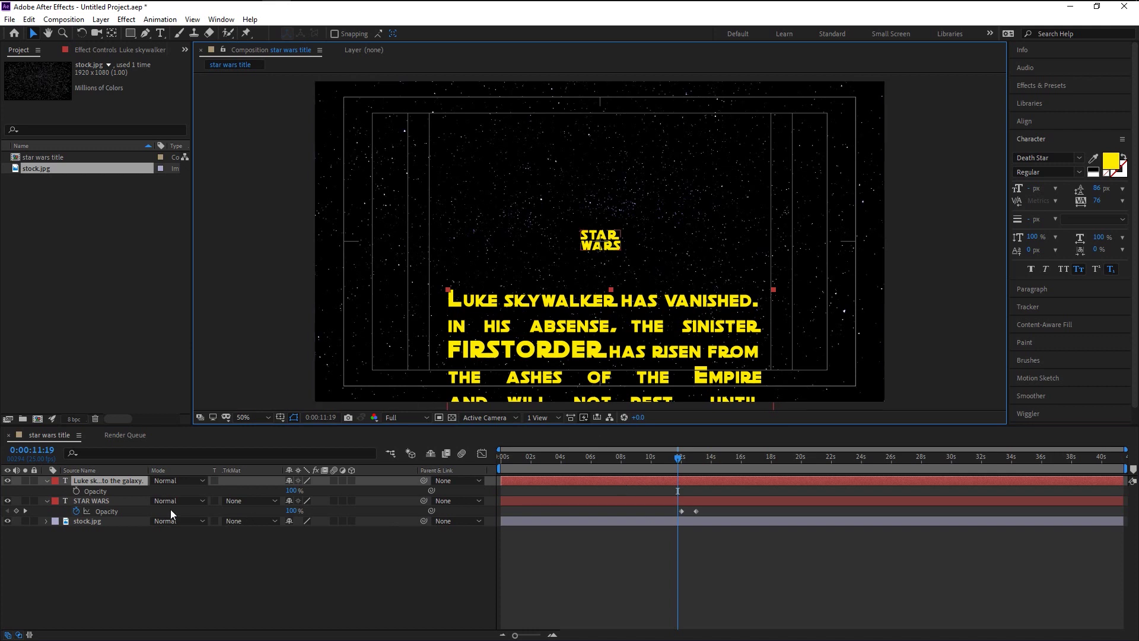
# Step: Make the crawl layer 3D and tilt it back with X Rotation -76°, easing to about -53°
pyautogui.press('p')
pyautogui.click(352, 481)
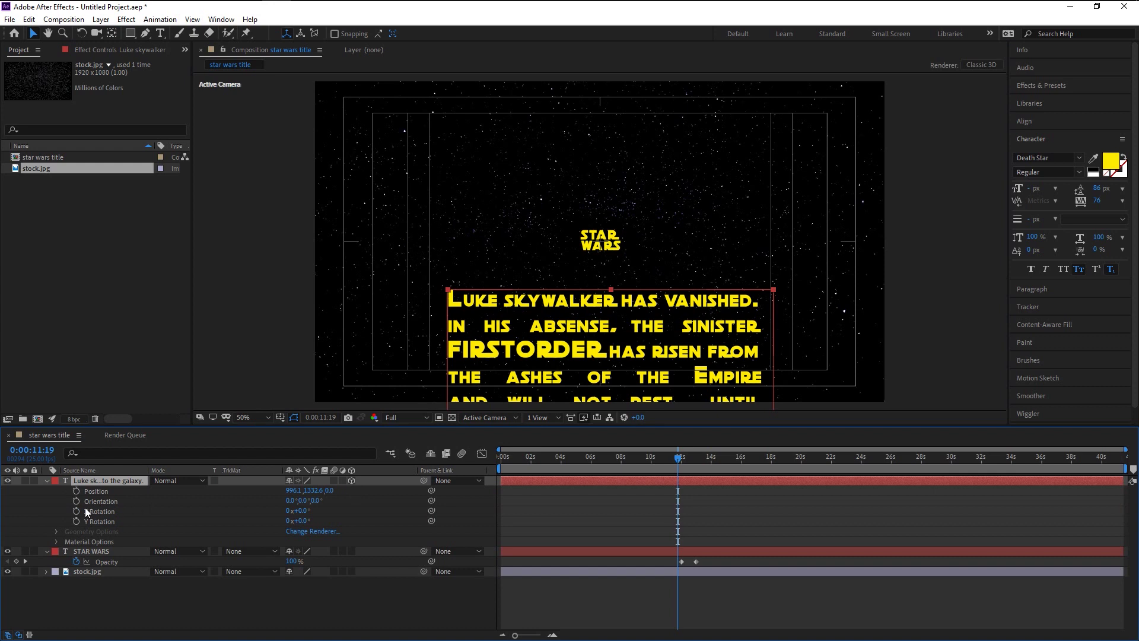
pyautogui.click(302, 511)
pyautogui.write('-76')
pyautogui.press('Return')
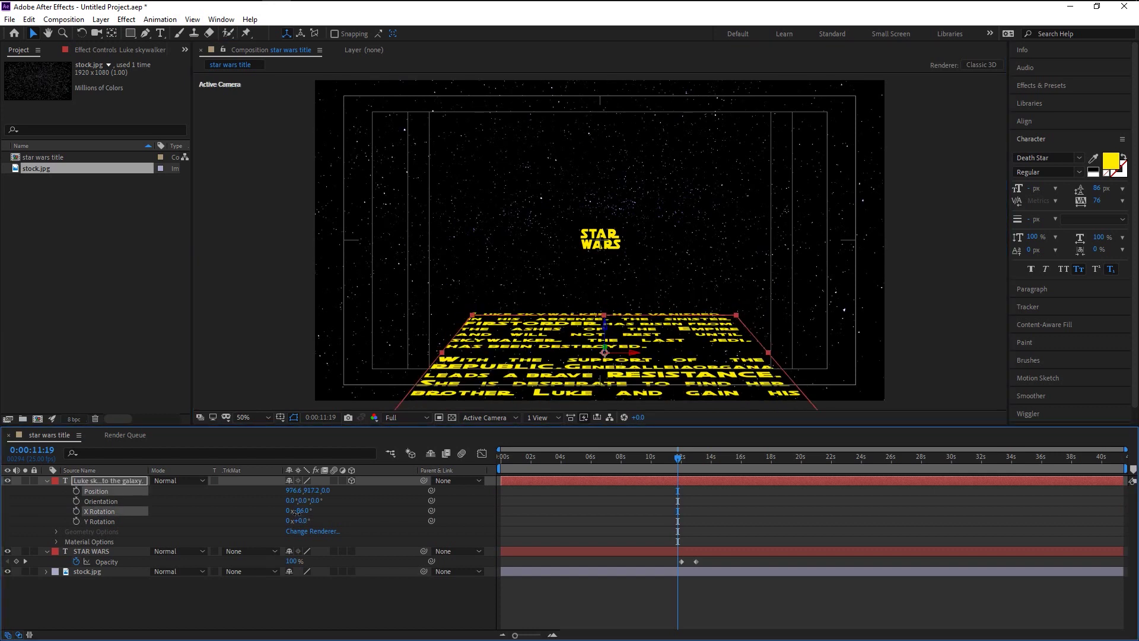
pyautogui.moveTo(307, 514); pyautogui.dragTo(318, 511)
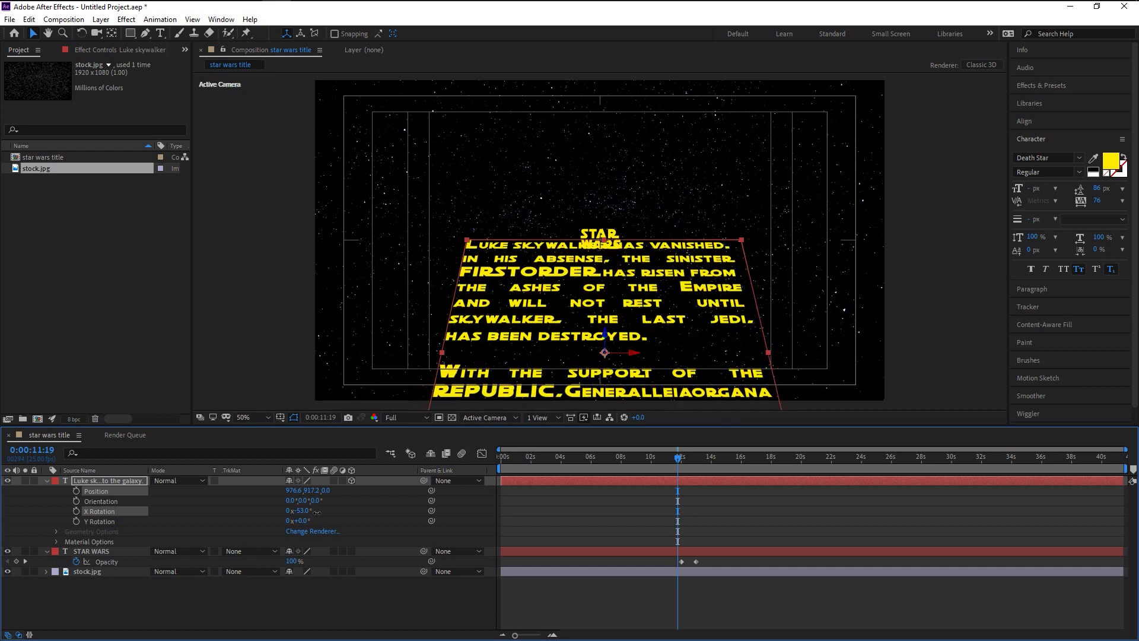
# Step: Tilt the crawl to -45°, scale it to 245%, park it below the frame, and keyframe Scale
pyautogui.moveTo(317, 511); pyautogui.dragTo(390, 497)
pyautogui.press('s')
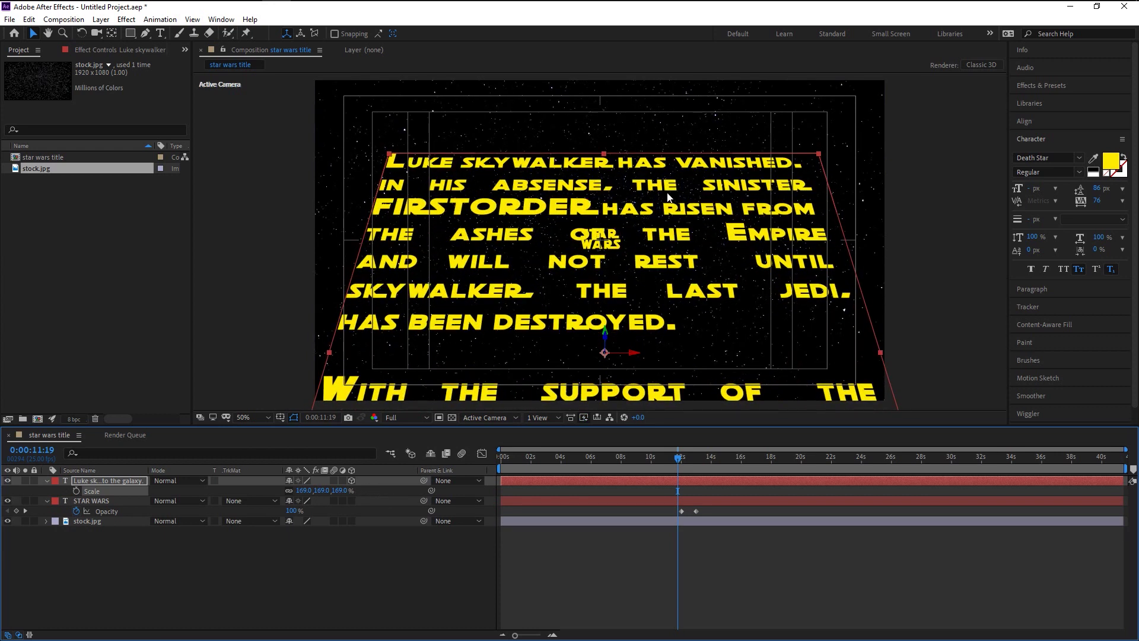
pyautogui.click(670, 257)
pyautogui.moveTo(670, 256); pyautogui.dragTo(674, 402)
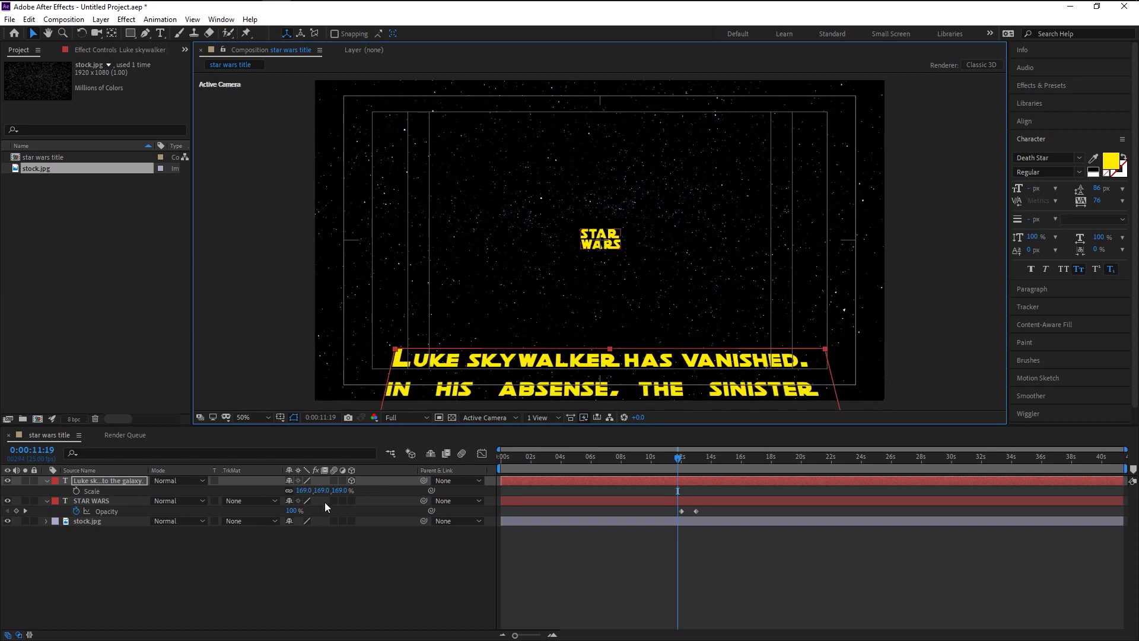
pyautogui.moveTo(339, 490); pyautogui.dragTo(361, 491)
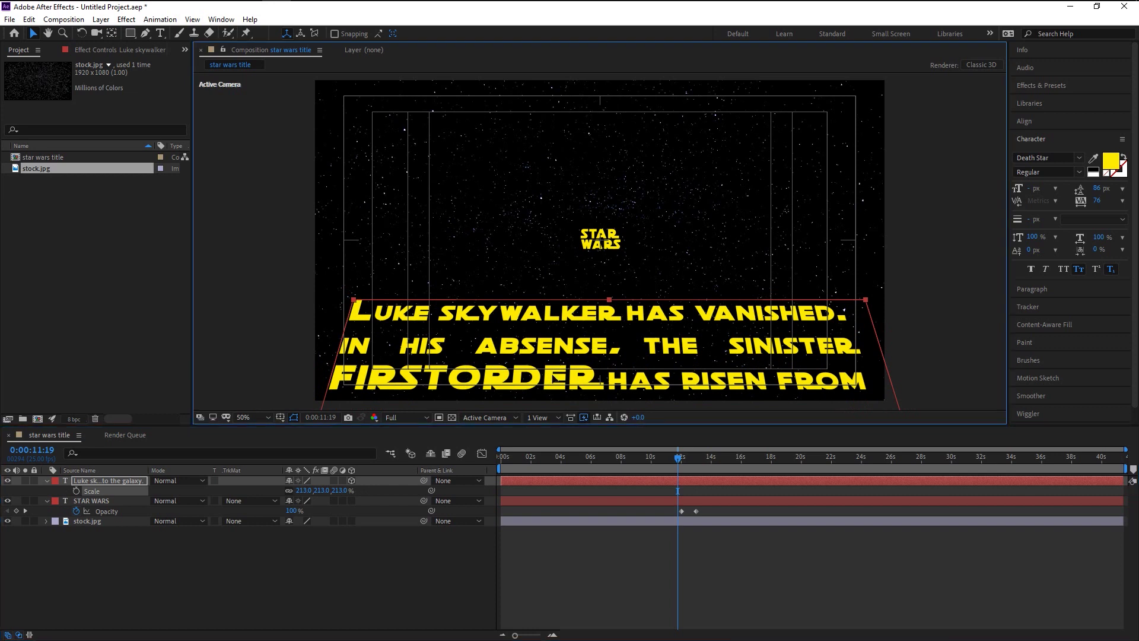
pyautogui.press('Down')
pyautogui.press('Down')
pyautogui.press('Down')
pyautogui.press('Down')
pyautogui.press('Down')
pyautogui.press('Down')
pyautogui.press('Down')
pyautogui.press('Down')
pyautogui.press('Down')
pyautogui.press('Down')
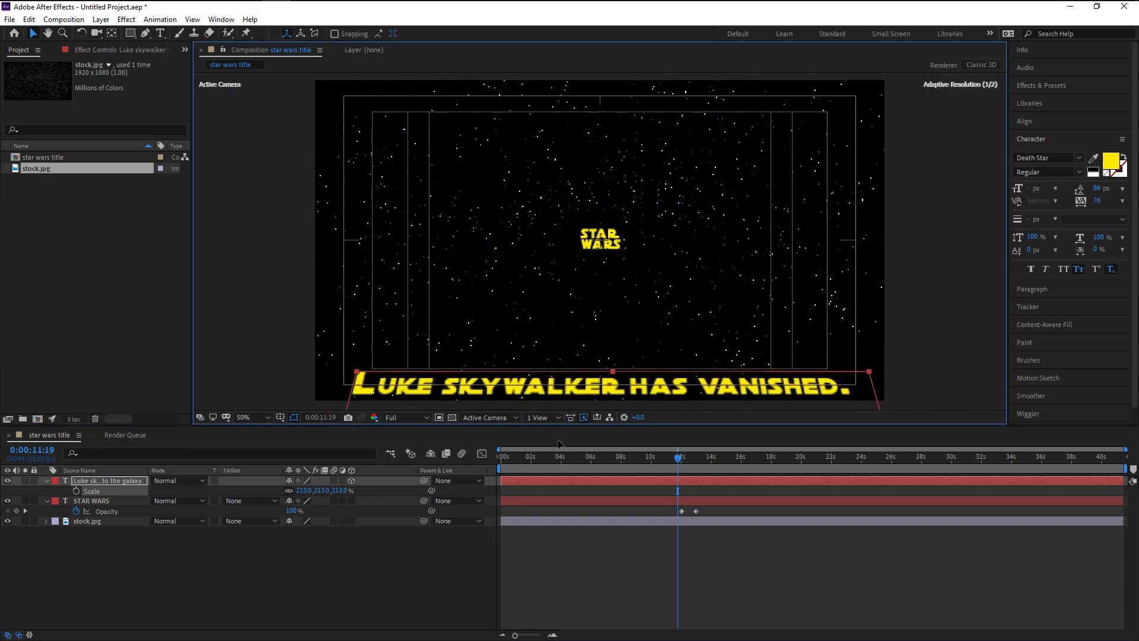
pyautogui.moveTo(336, 491); pyautogui.dragTo(354, 490)
pyautogui.moveTo(507, 387); pyautogui.dragTo(512, 440)
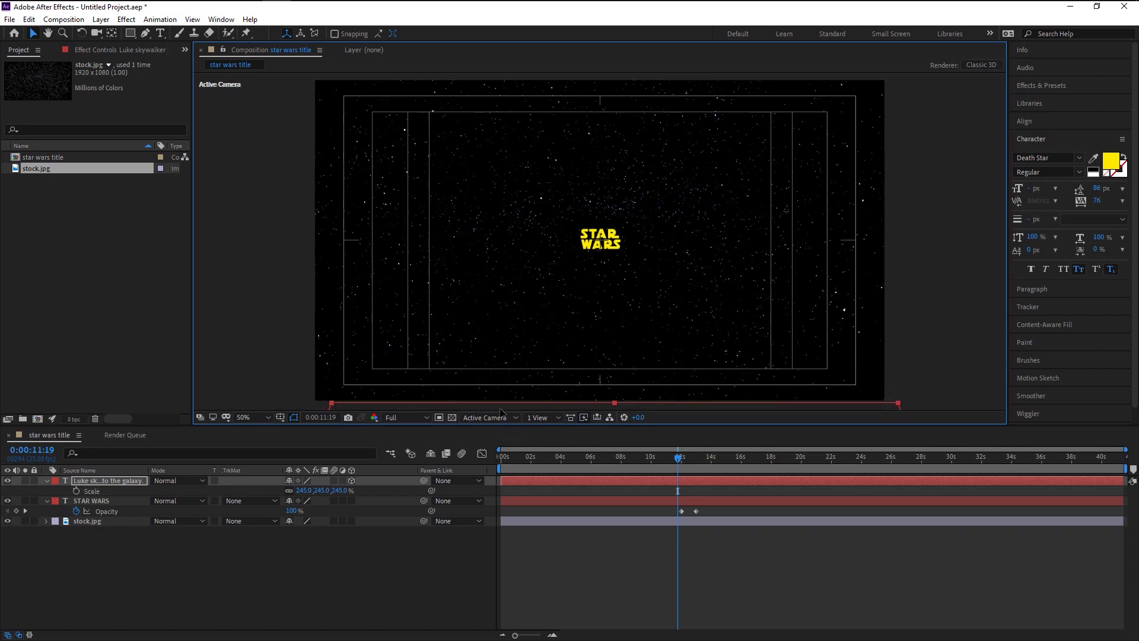
pyautogui.moveTo(501, 412); pyautogui.dragTo(495, 413)
pyautogui.click(73, 490)
# Step: Keyframe Anchor Point so the crawl scrolls upward from 0:00:11:19 to about 38 s, tilted -60°
pyautogui.press('u')
pyautogui.press('u')
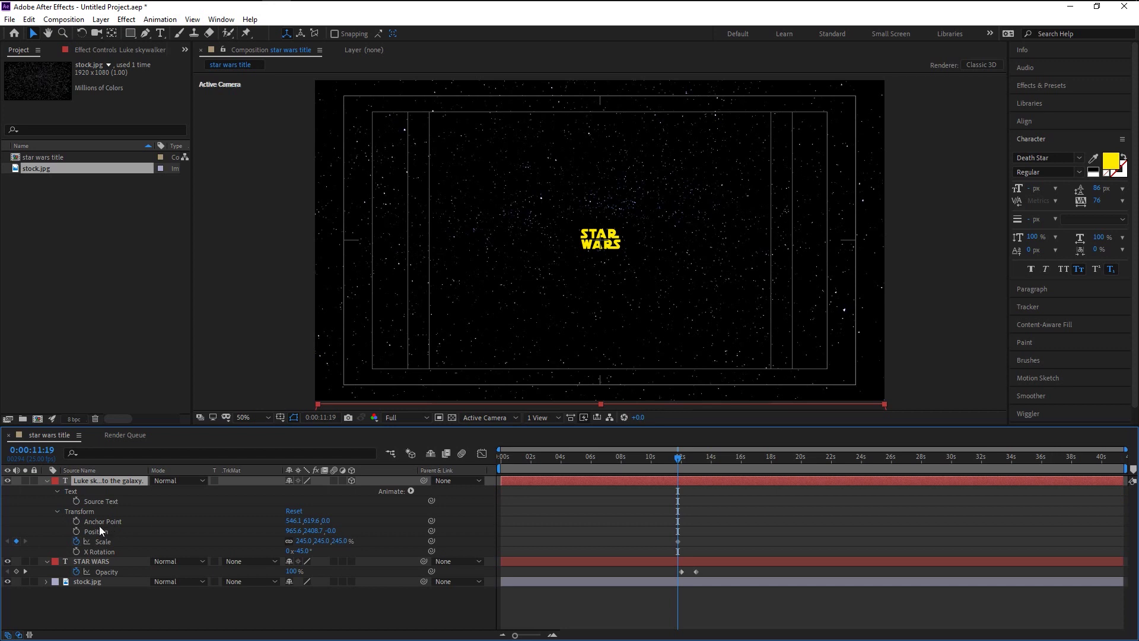
pyautogui.click(92, 521)
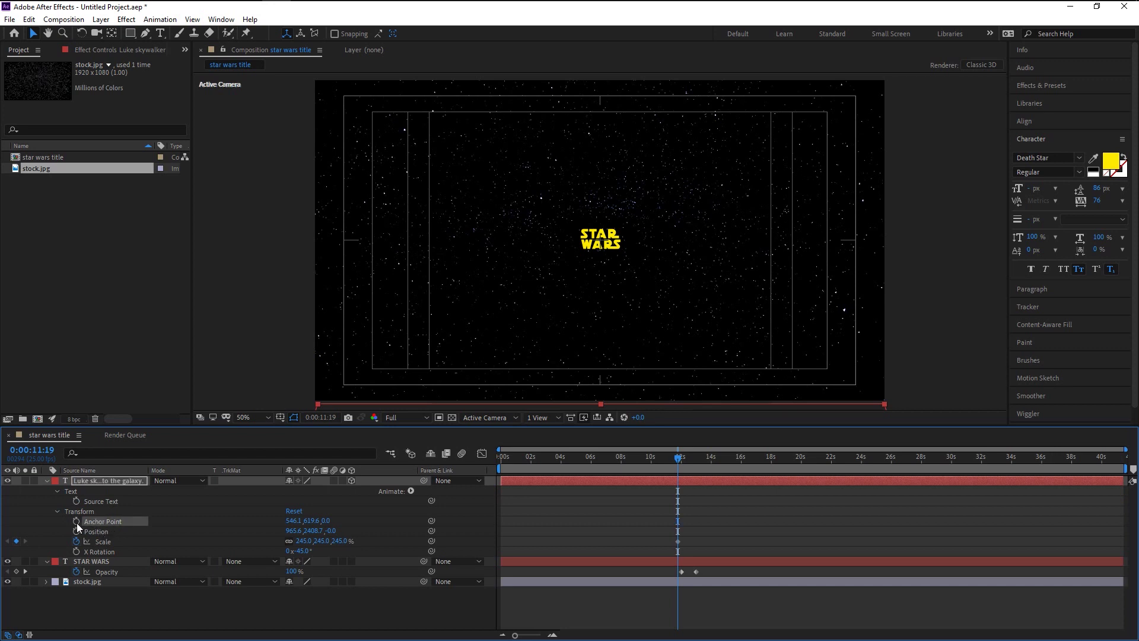
pyautogui.click(76, 521)
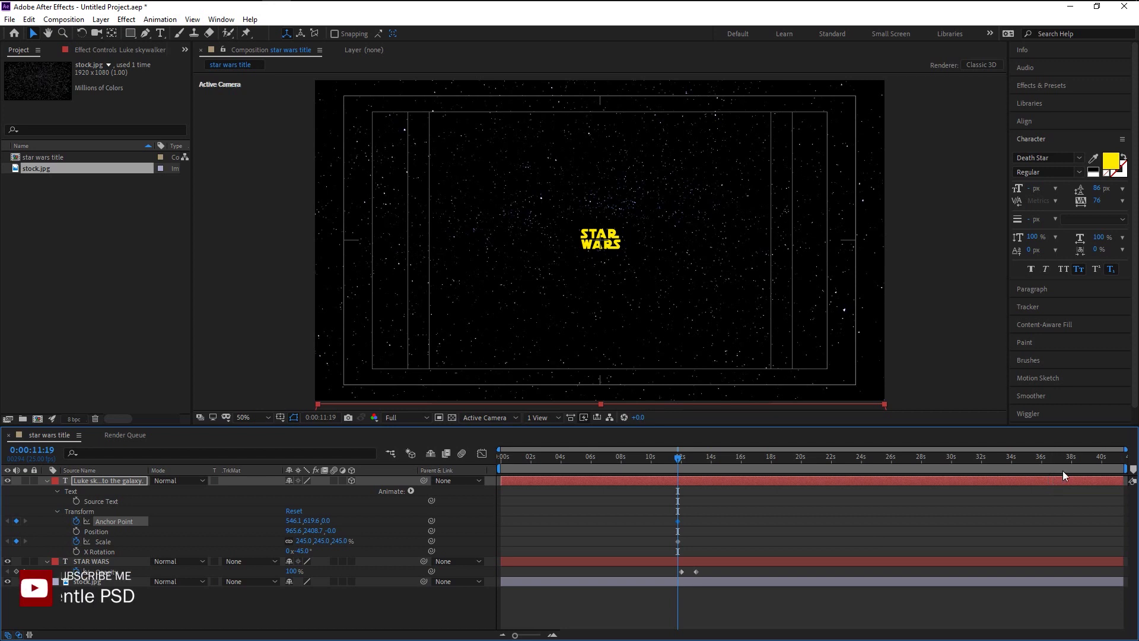
pyautogui.click(1074, 458)
pyautogui.moveTo(1072, 458); pyautogui.dragTo(1070, 458)
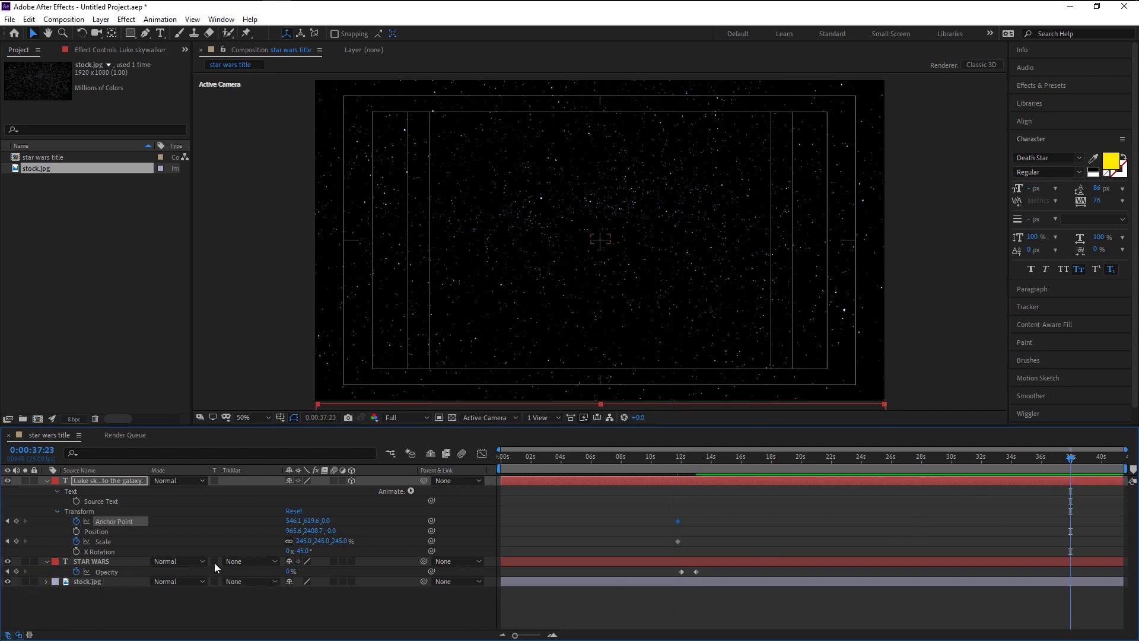
pyautogui.moveTo(305, 523); pyautogui.dragTo(219, 522)
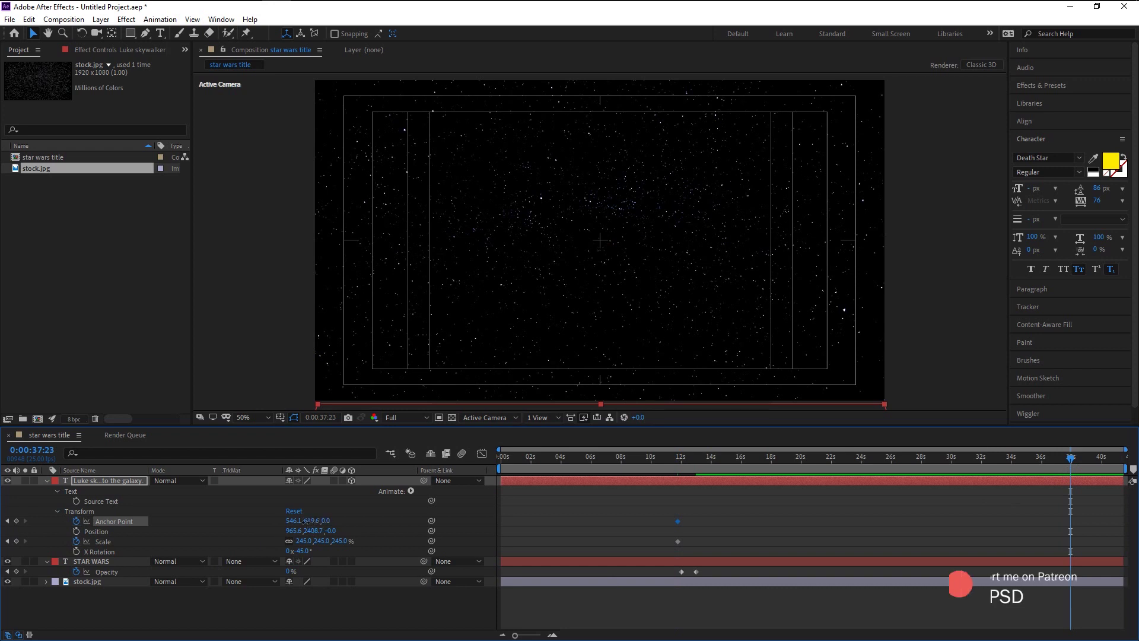
pyautogui.moveTo(219, 523); pyautogui.dragTo(882, 498)
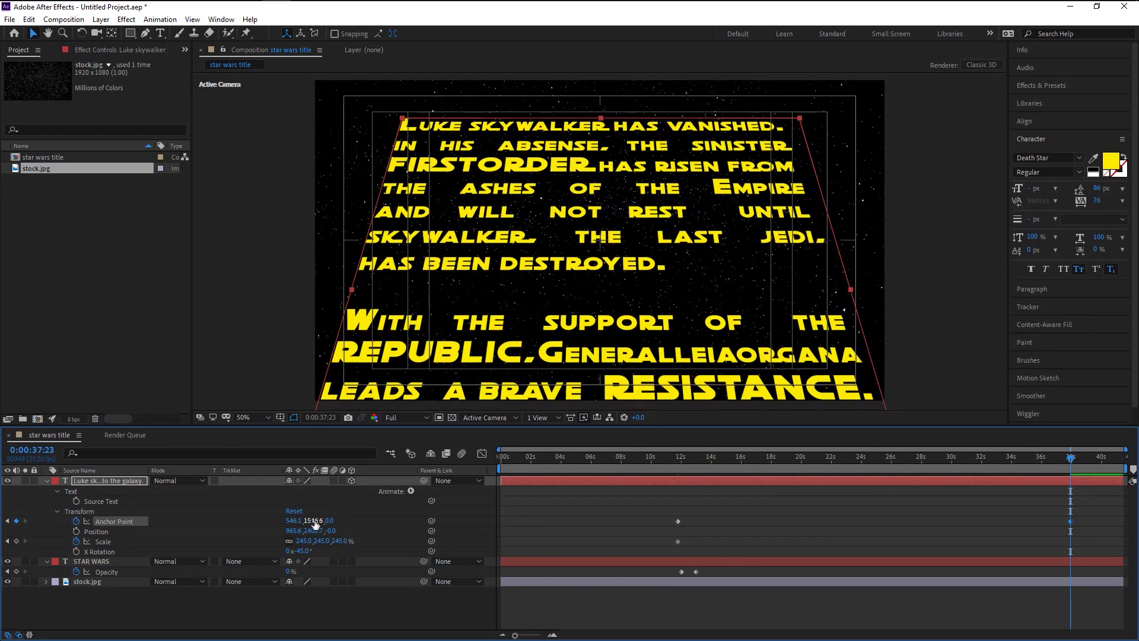
pyautogui.moveTo(315, 523); pyautogui.dragTo(874, 440)
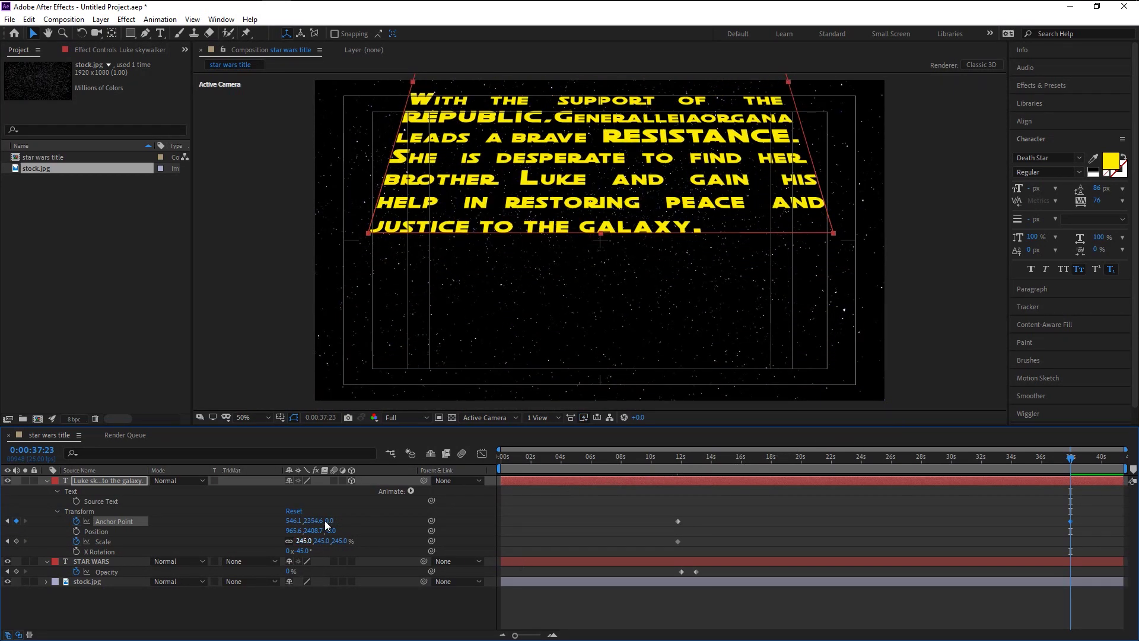
pyautogui.moveTo(325, 521); pyautogui.dragTo(763, 455)
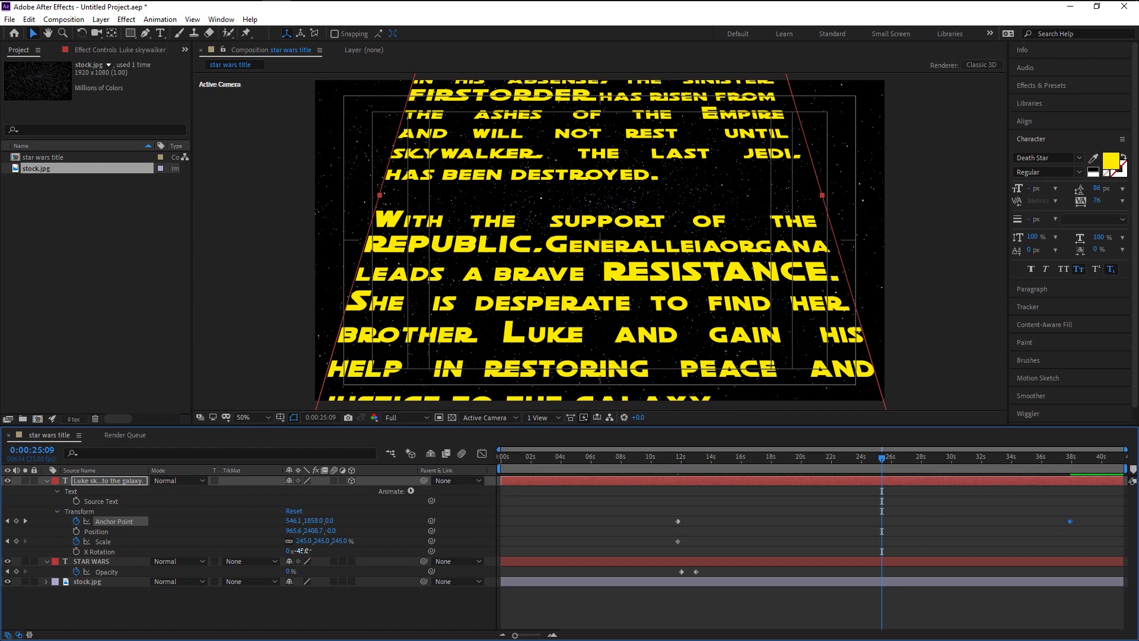
pyautogui.moveTo(306, 552); pyautogui.dragTo(303, 552)
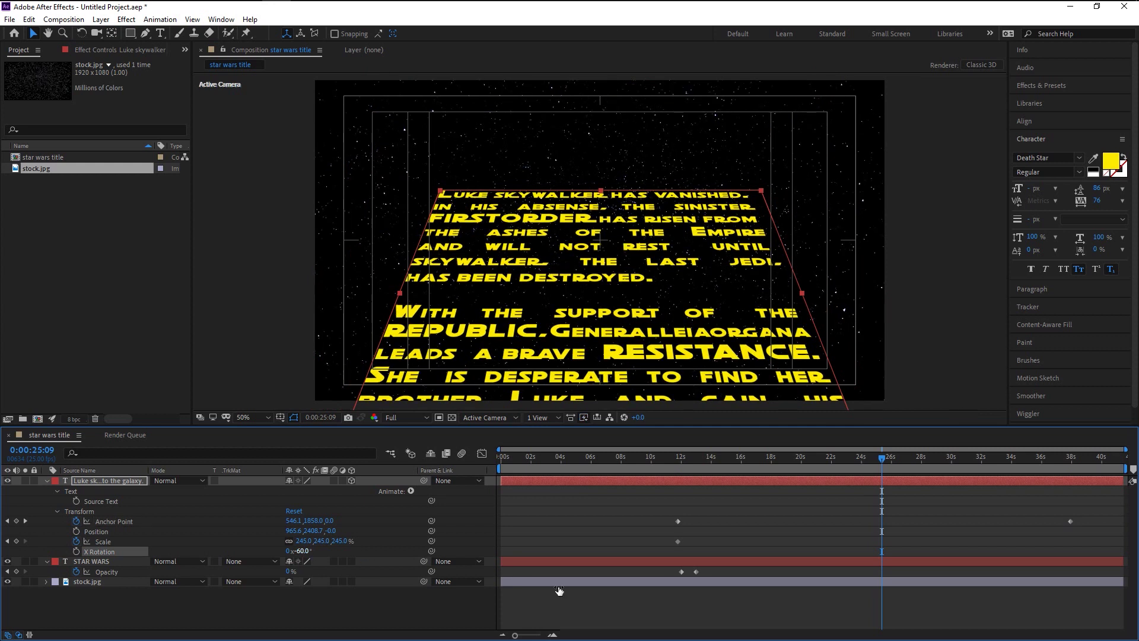
pyautogui.click(681, 459)
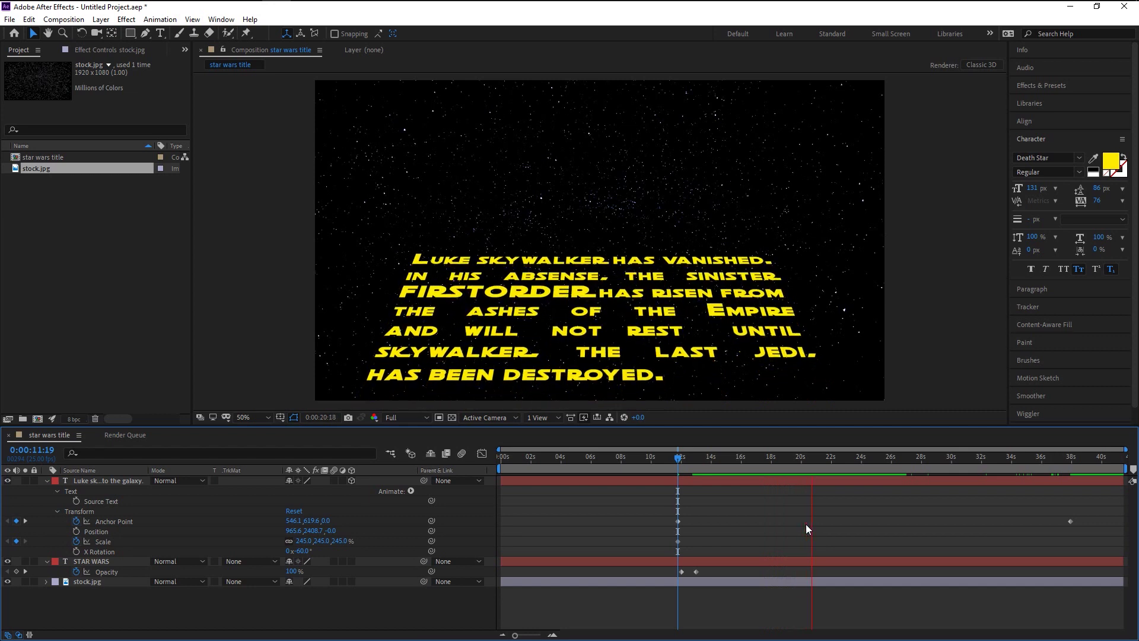
# Step: Tilt the crawl back to -67° X Rotation, checking it around 19 and 30 seconds
pyautogui.moveTo(852, 469); pyautogui.dragTo(799, 469)
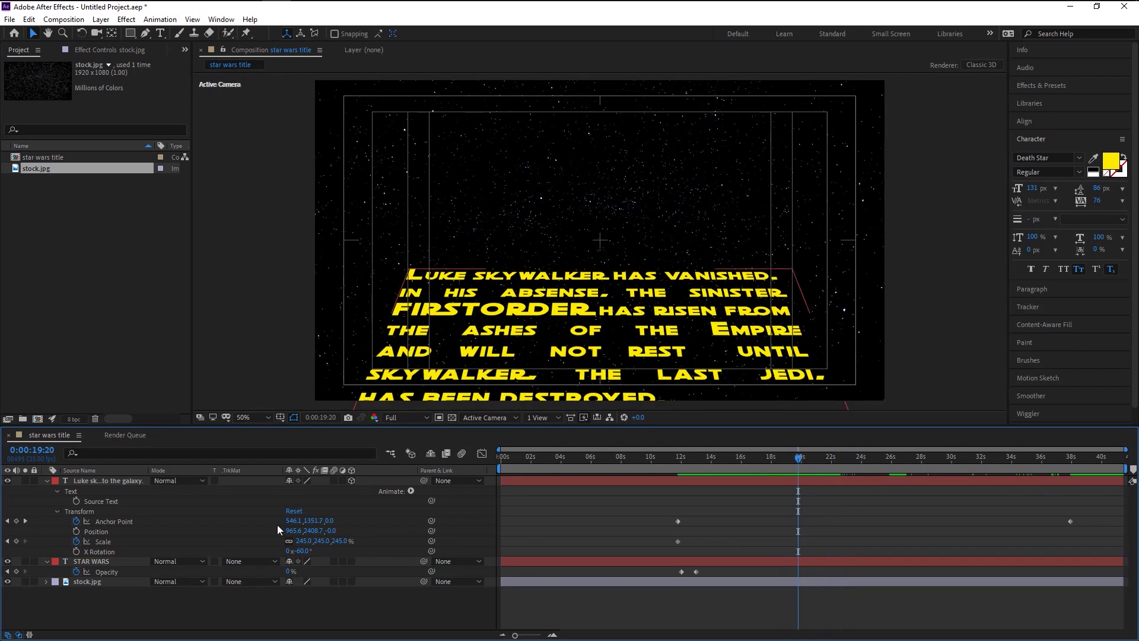
pyautogui.moveTo(305, 553); pyautogui.dragTo(297, 553)
pyautogui.moveTo(801, 460); pyautogui.dragTo(1069, 462)
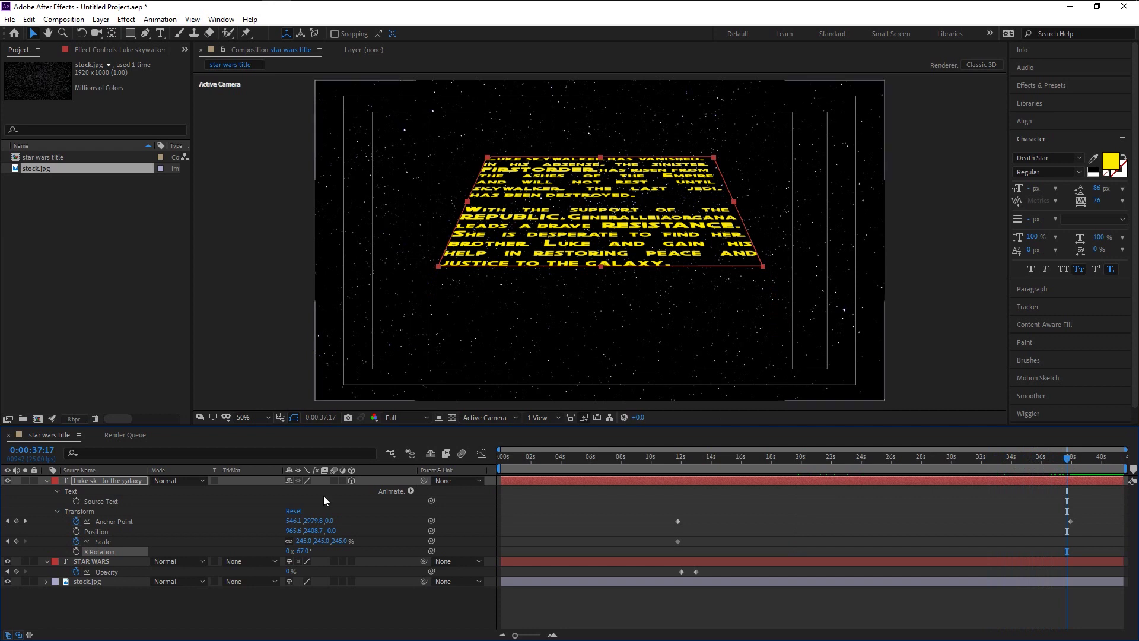
# Step: Duplicate the stock.jpg starfield layer and move the copy to the top of the stack
pyautogui.click(134, 581)
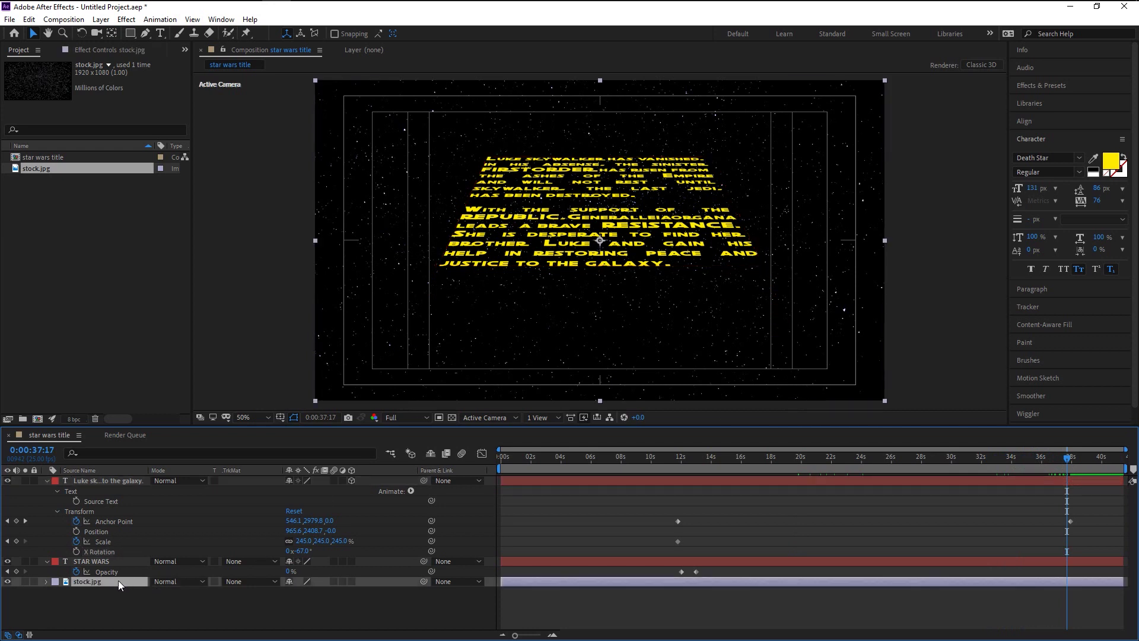
pyautogui.hotkey('ctrl', 'd')
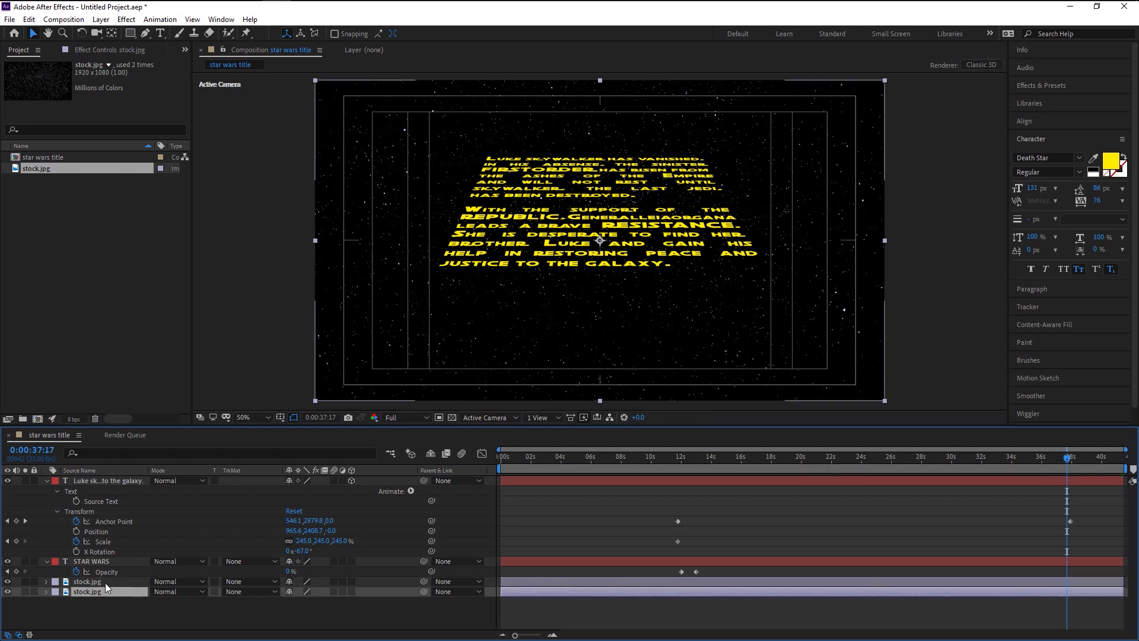
pyautogui.click(105, 582)
pyautogui.moveTo(105, 583); pyautogui.dragTo(135, 478)
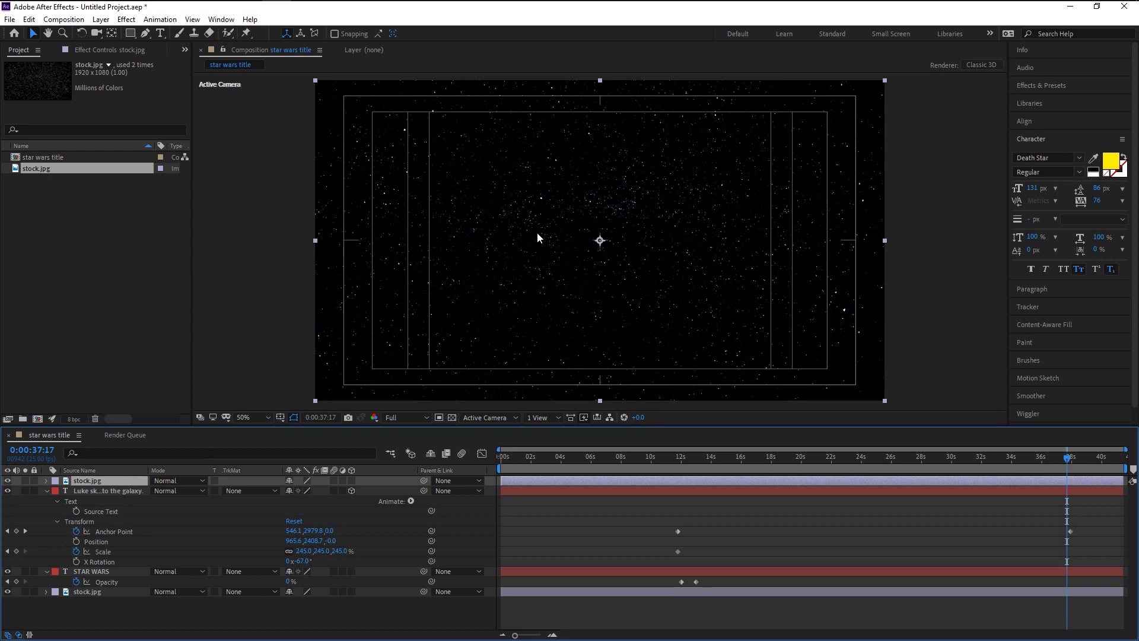
pyautogui.click(145, 36)
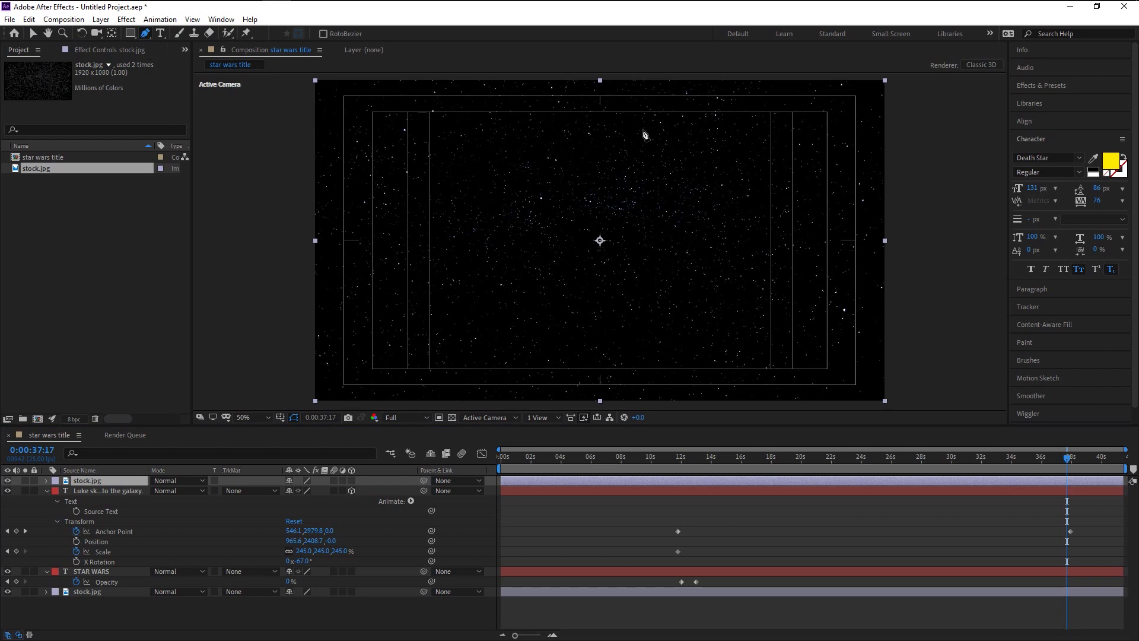
# Step: Draw a closed four-point mask band across the top of the frame on the top starfield copy
pyautogui.click(392, 132)
pyautogui.click(808, 135)
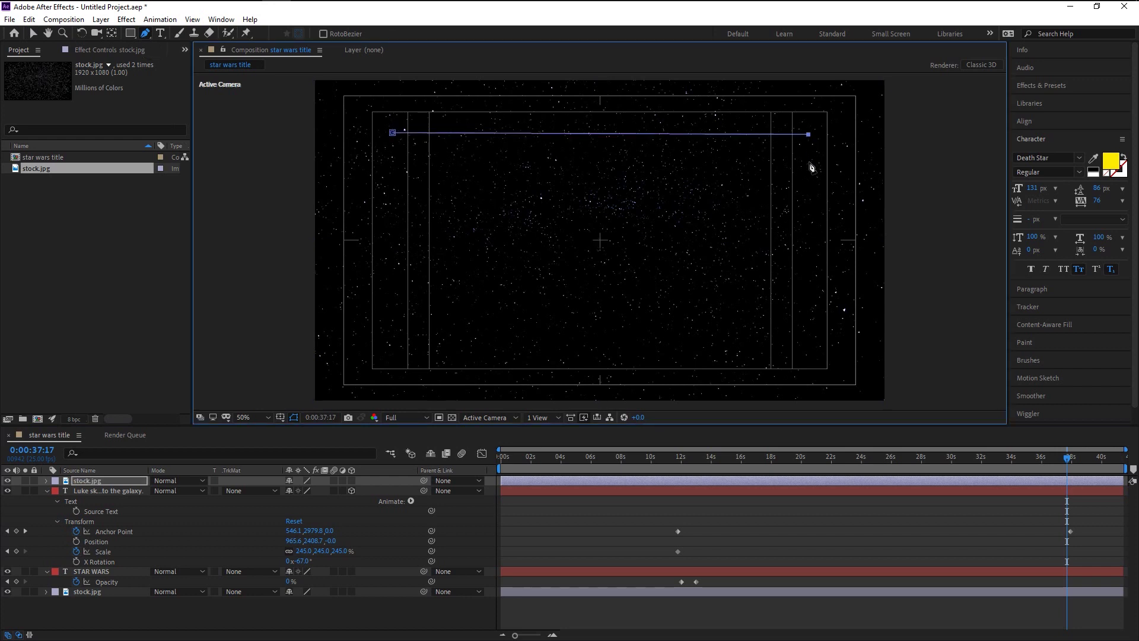
pyautogui.click(394, 168)
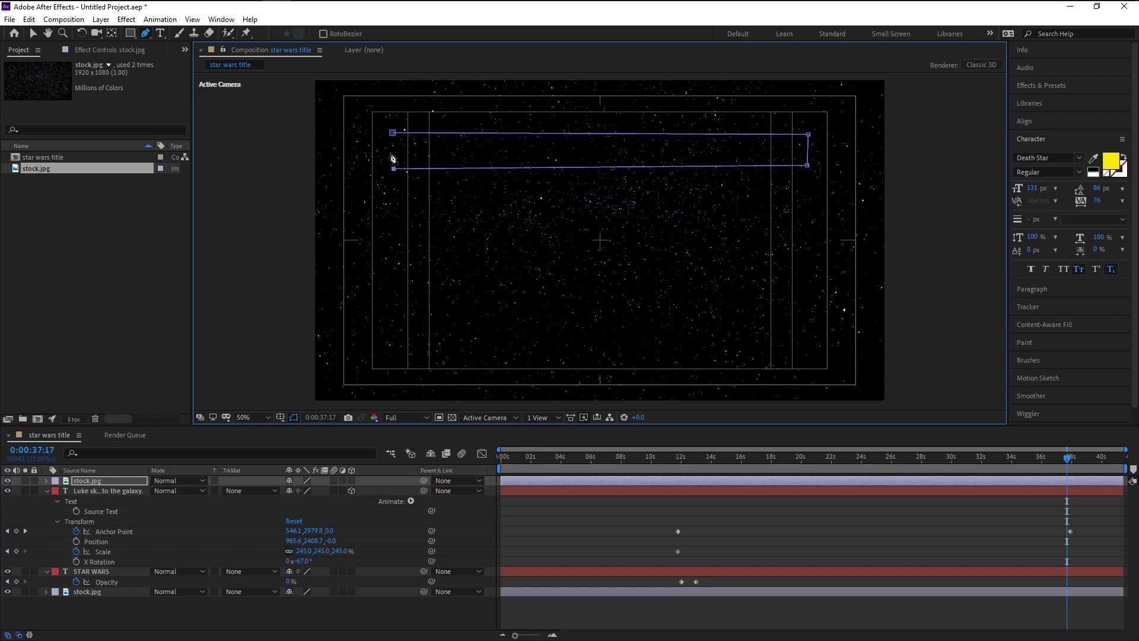
pyautogui.click(392, 133)
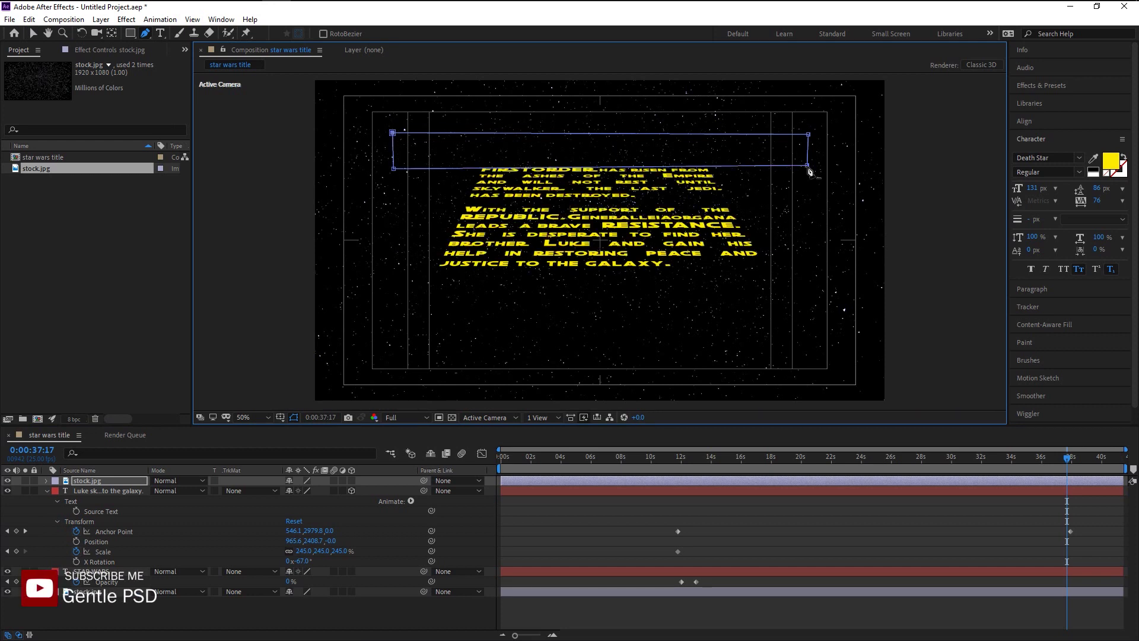
pyautogui.moveTo(808, 167); pyautogui.dragTo(807, 175)
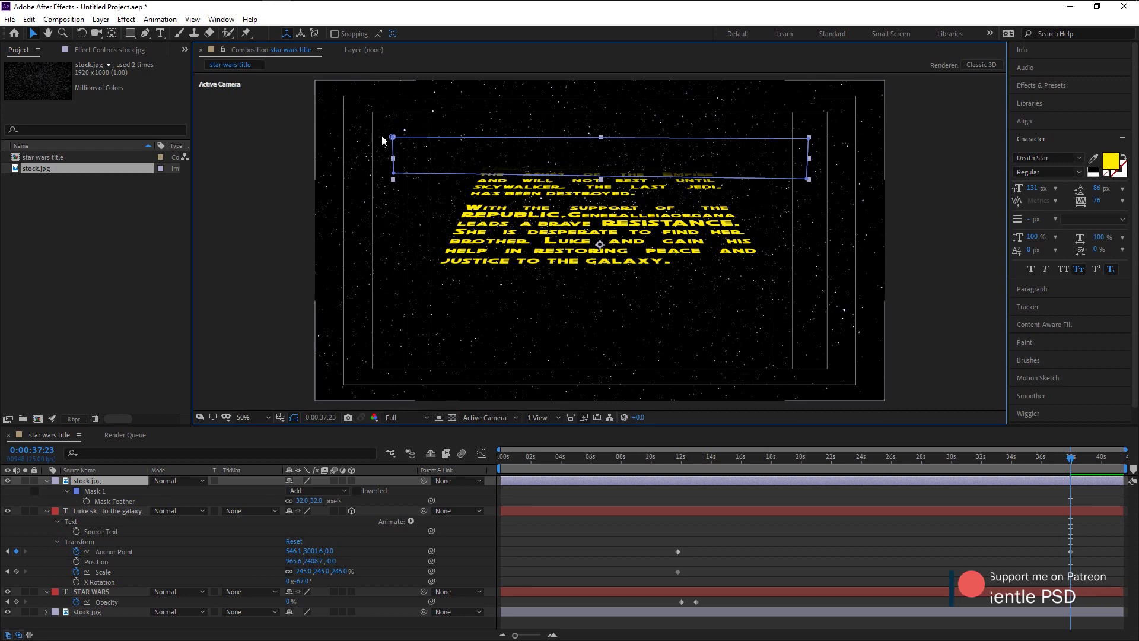
# Step: Pull the mask's top corners above the frame and raise the crawl's final position slightly
pyautogui.click(392, 137)
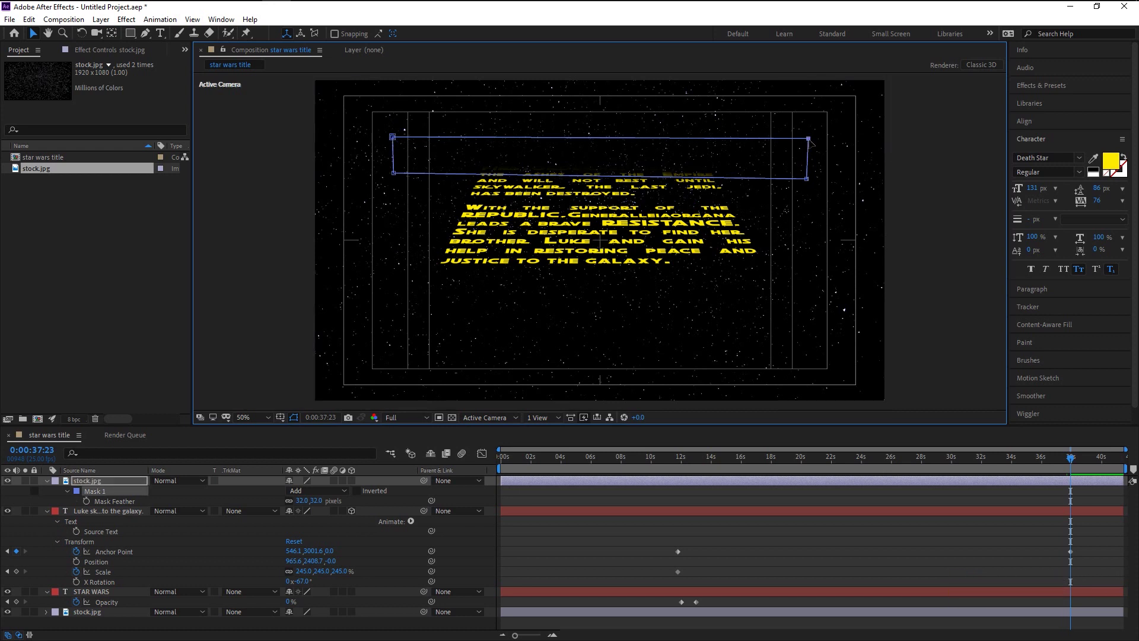
pyautogui.moveTo(811, 140); pyautogui.dragTo(806, 68)
pyautogui.moveTo(392, 137); pyautogui.dragTo(401, 52)
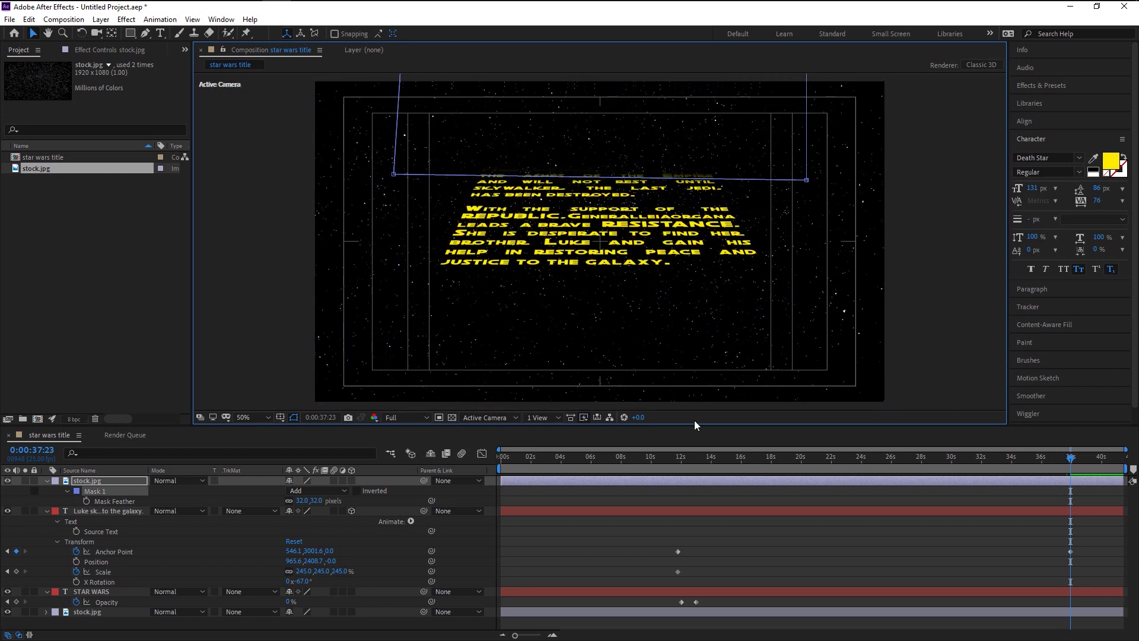
pyautogui.click(1072, 460)
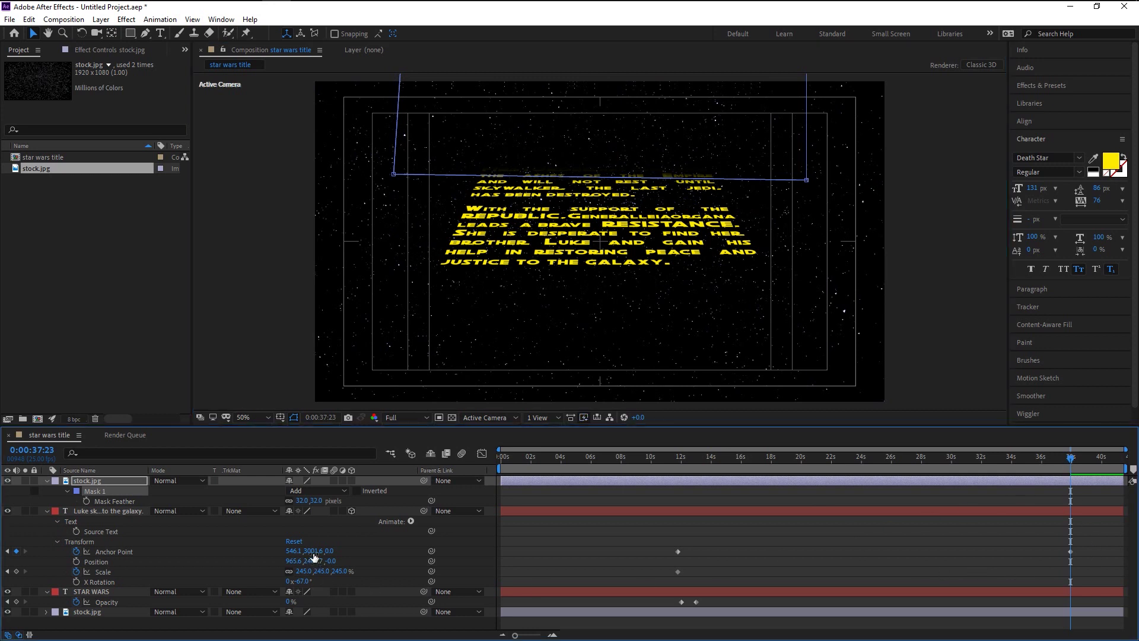
pyautogui.moveTo(313, 550); pyautogui.dragTo(1124, 402)
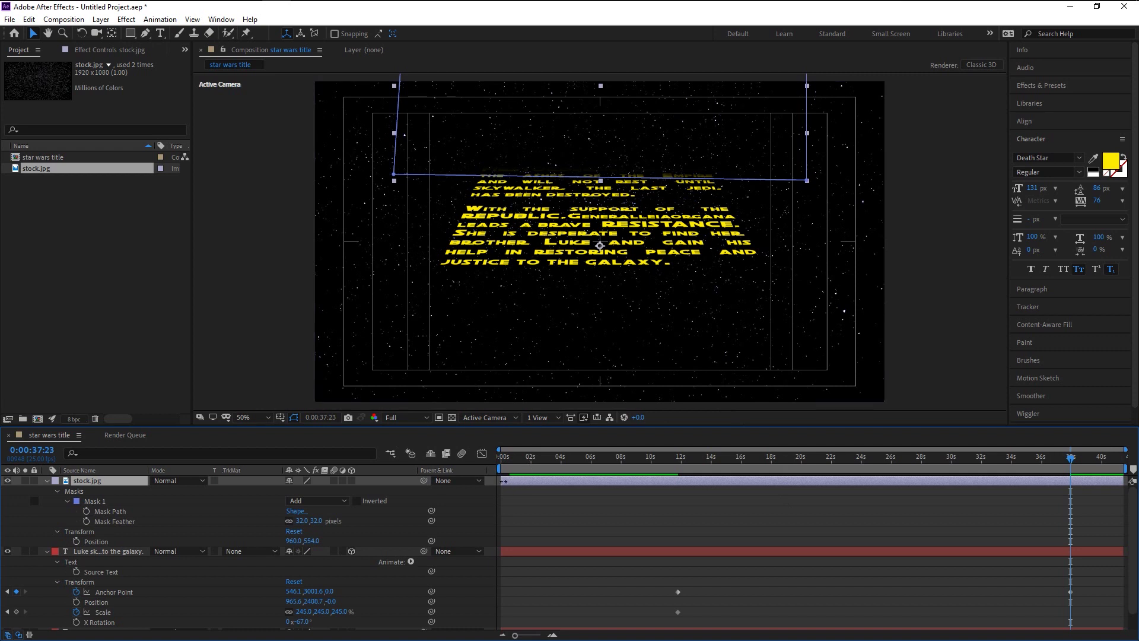
# Step: Start the starfield copy at about 27 seconds and preview the crawl from 26 seconds
pyautogui.click(900, 461)
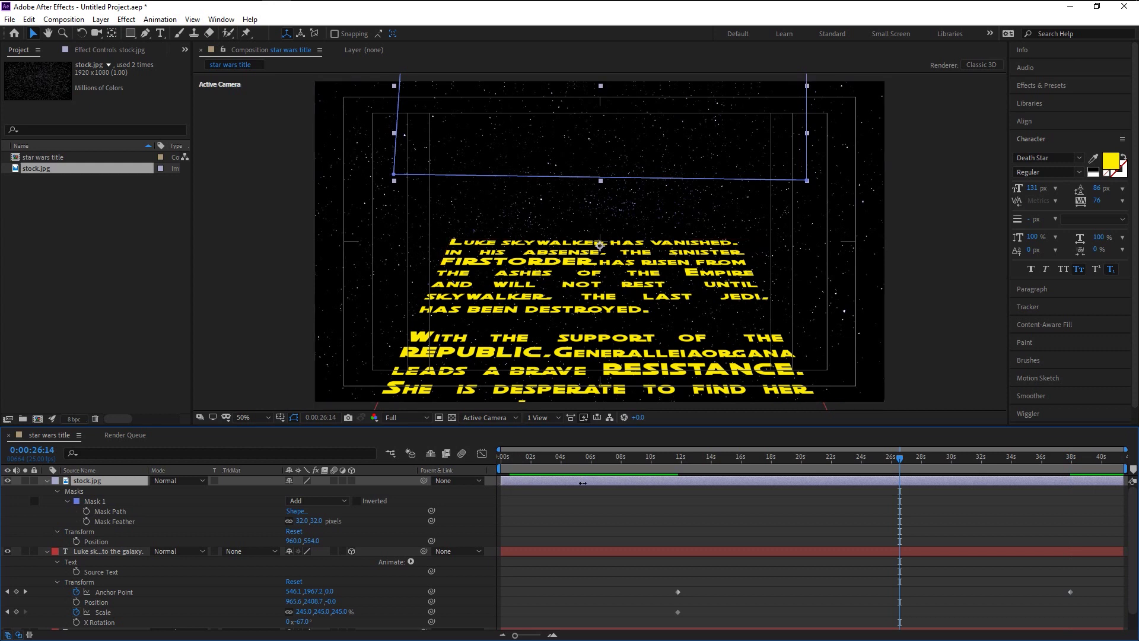
pyautogui.moveTo(583, 484); pyautogui.dragTo(923, 483)
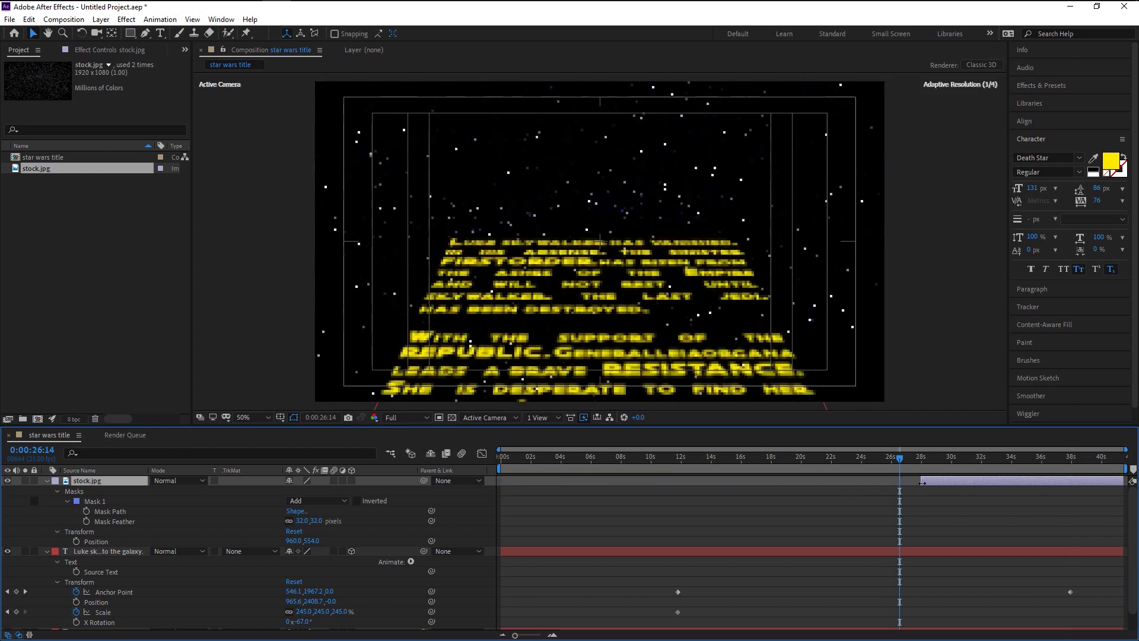
pyautogui.press('space')
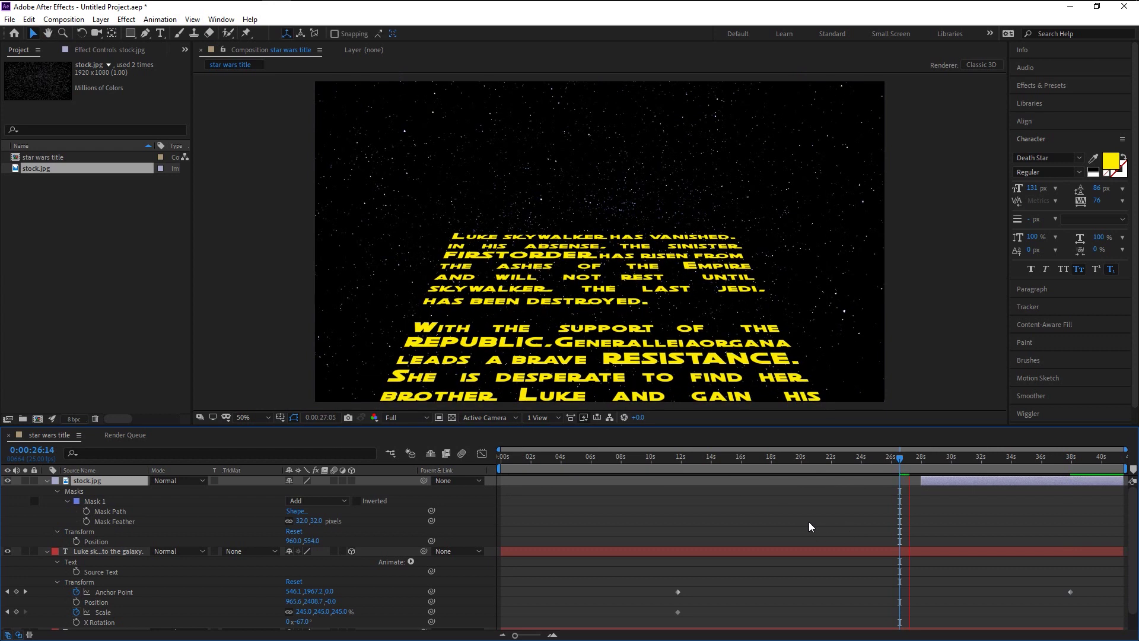
pyautogui.click(657, 458)
# Step: Collapse all layer properties and play the whole intro from the start
pyautogui.press('u')
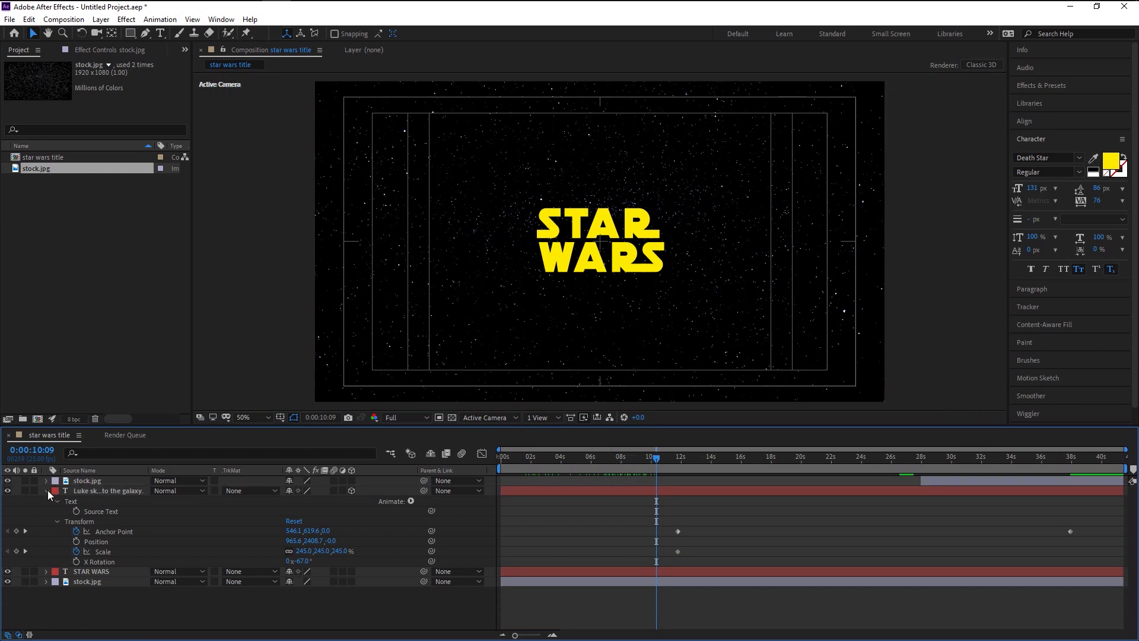
pyautogui.click(47, 491)
pyautogui.press('Home')
pyautogui.press('space')
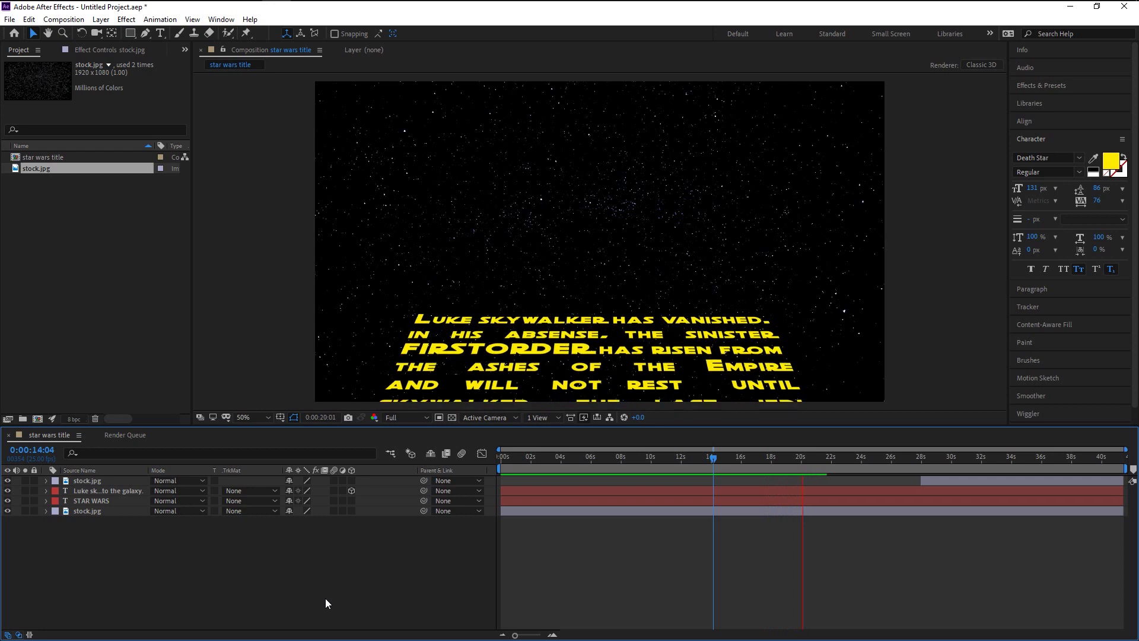
pyautogui.press('space')
# Step: Review the STAR WARS title near 11 seconds, select the crawl layer, and return to 0:00
pyautogui.moveTo(666, 457); pyautogui.dragTo(668, 502)
pyautogui.click(675, 492)
pyautogui.moveTo(635, 458); pyautogui.dragTo(465, 484)
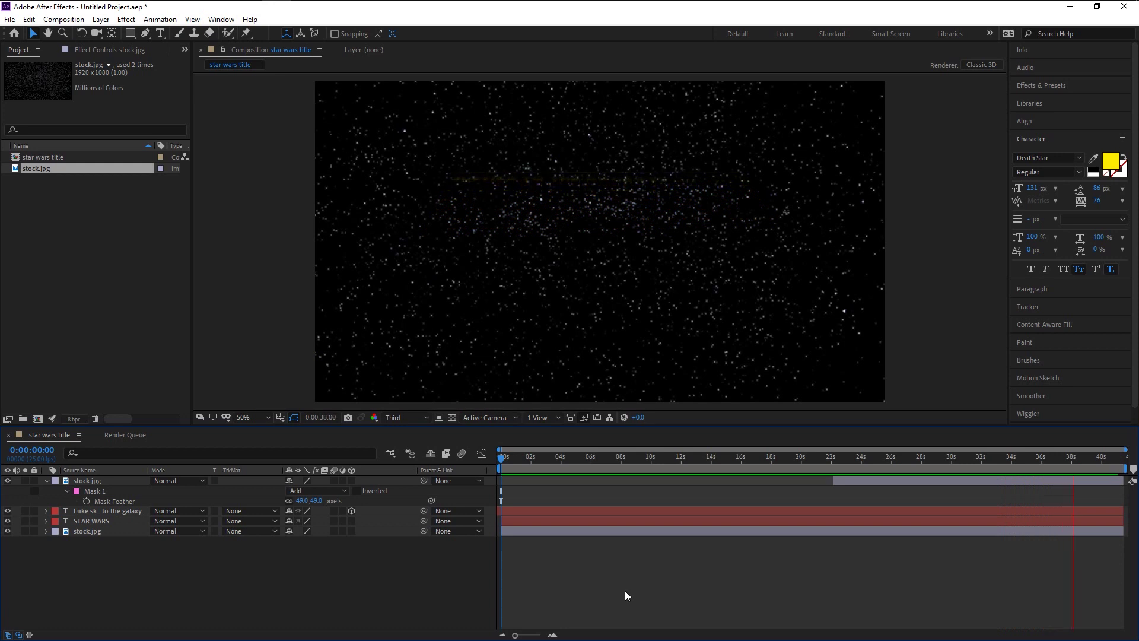
pyautogui.press('End')
pyautogui.press("'")
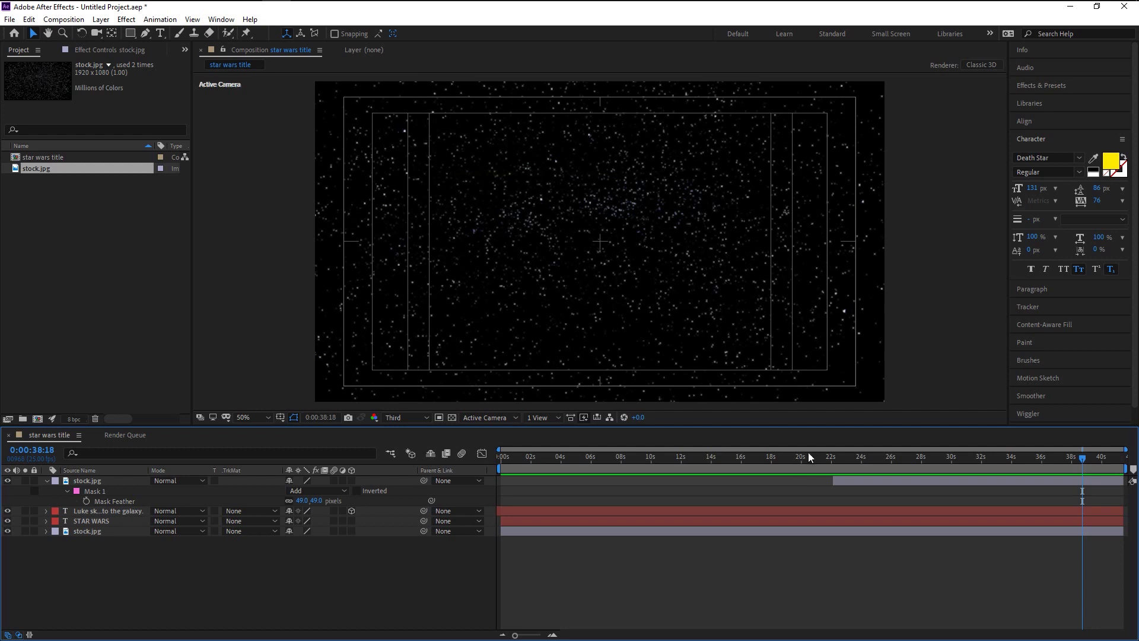
pyautogui.moveTo(808, 457); pyautogui.dragTo(657, 468)
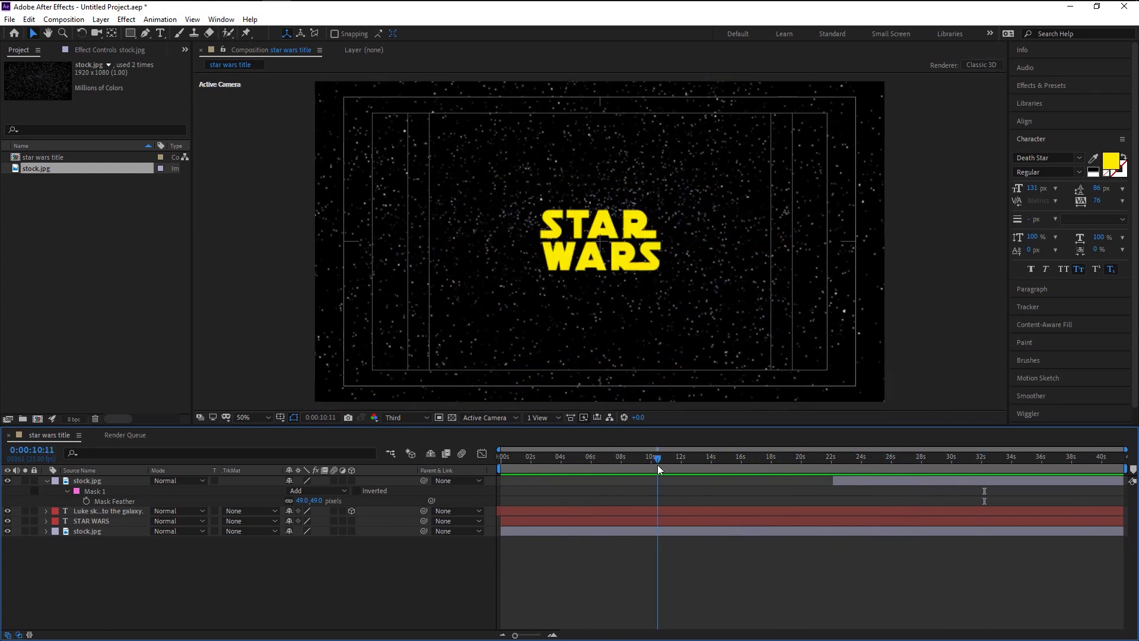